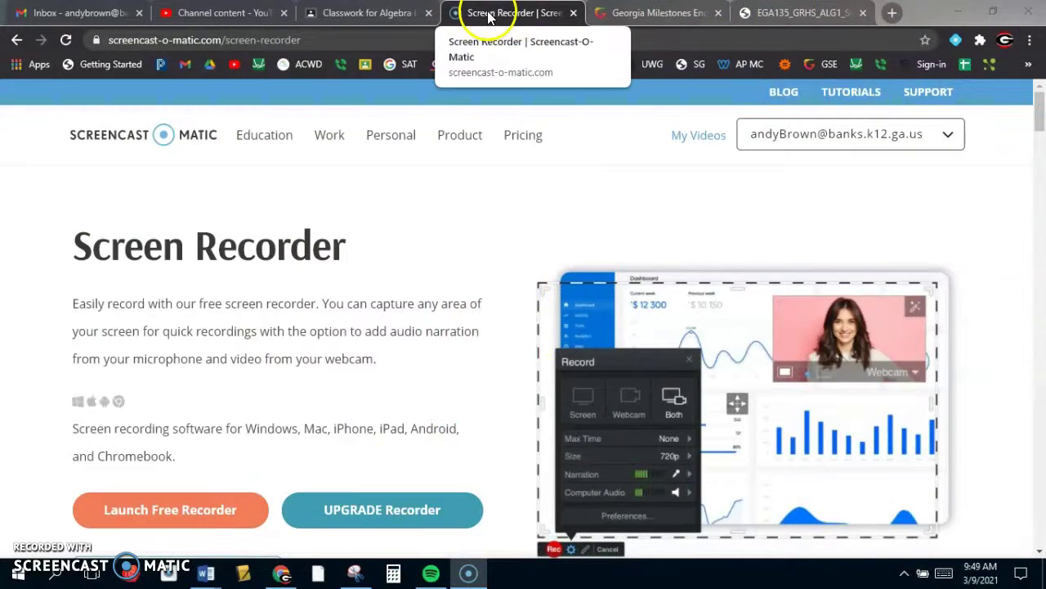
Step: Capture sample item 1 from the study guide PDF with Snipping Tool and maximize the snip
click(372, 13)
click(815, 18)
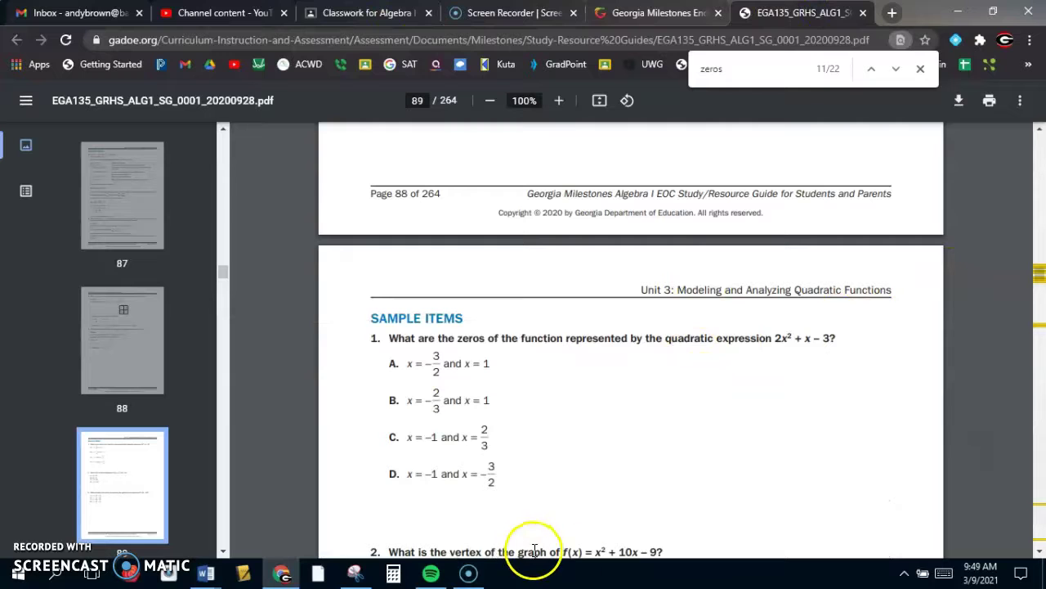
click(357, 574)
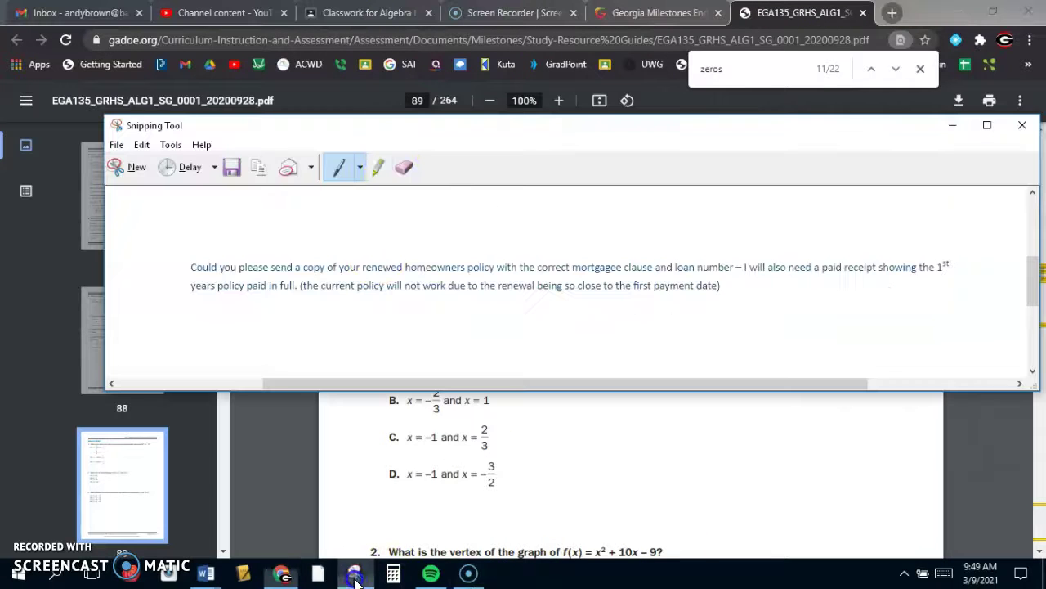
click(135, 164)
drag(350, 328, 861, 508)
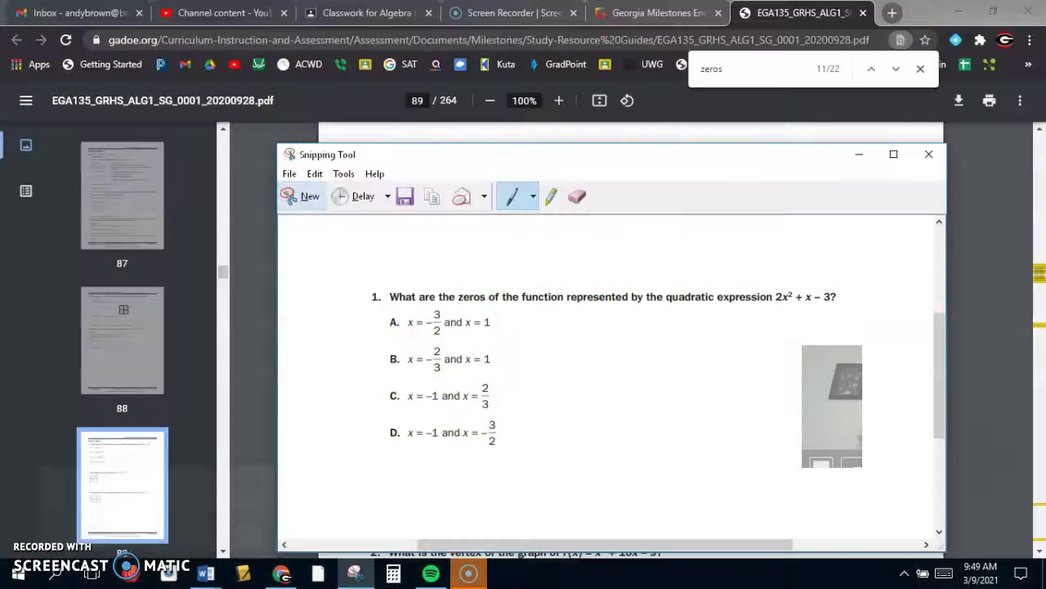
click(894, 156)
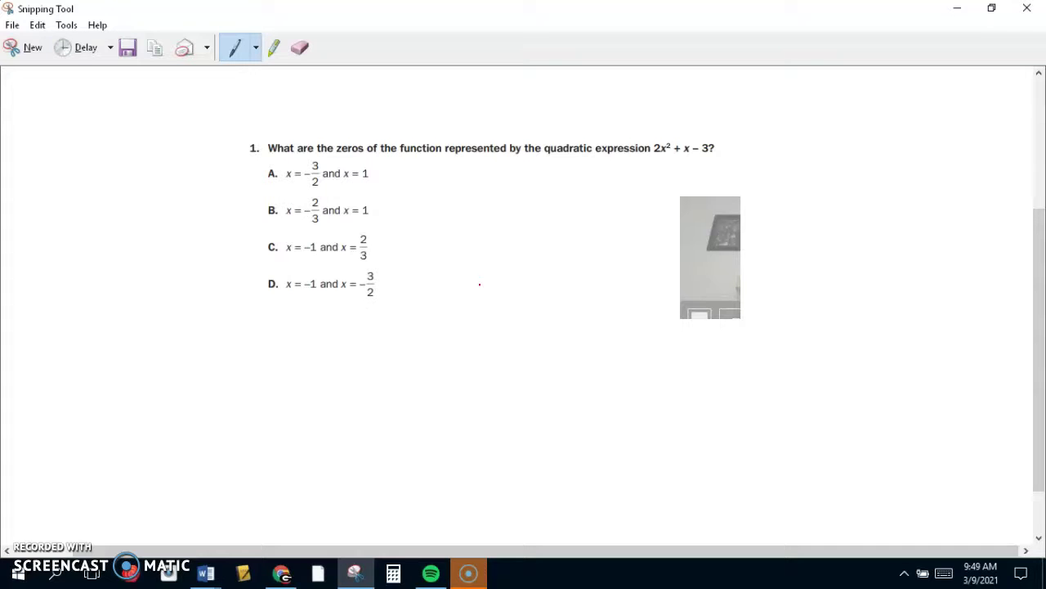
Step: Open the Desmos graphing calculator from desmos.com in a new browser tab
click(281, 572)
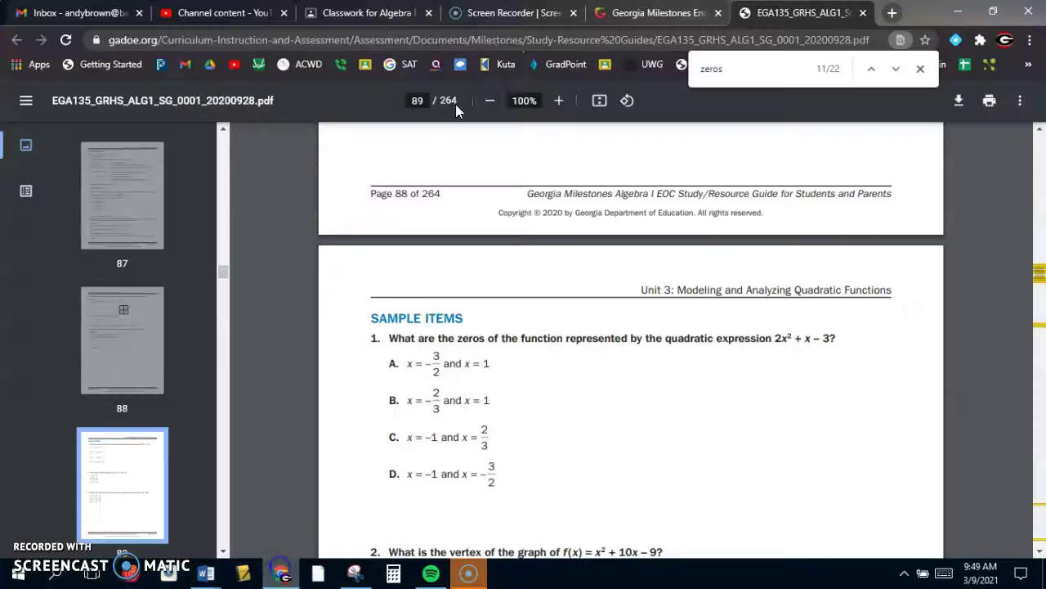
click(894, 13)
text(desmos.com)
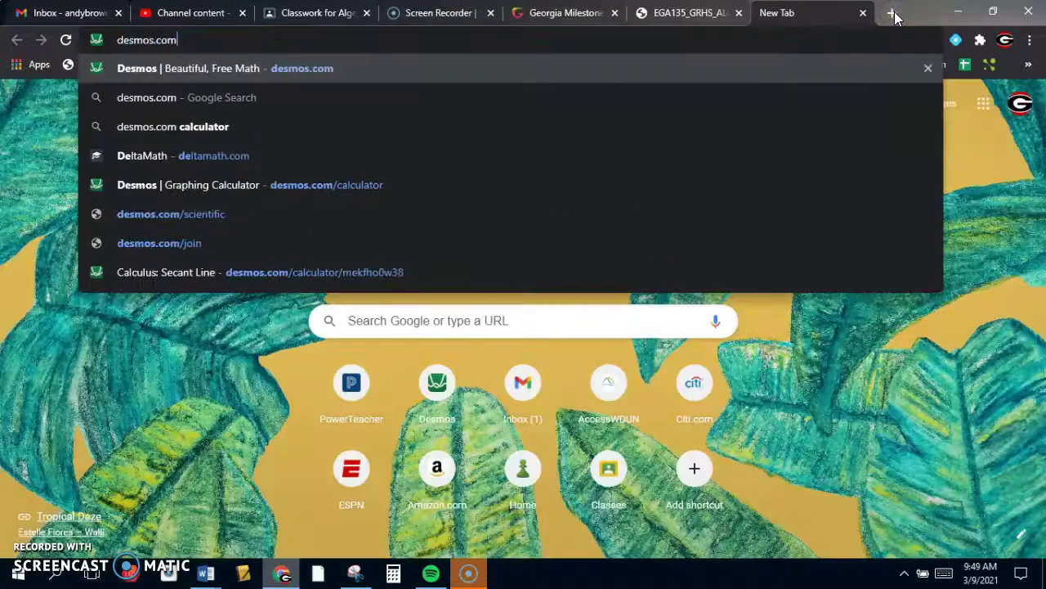
key(Return)
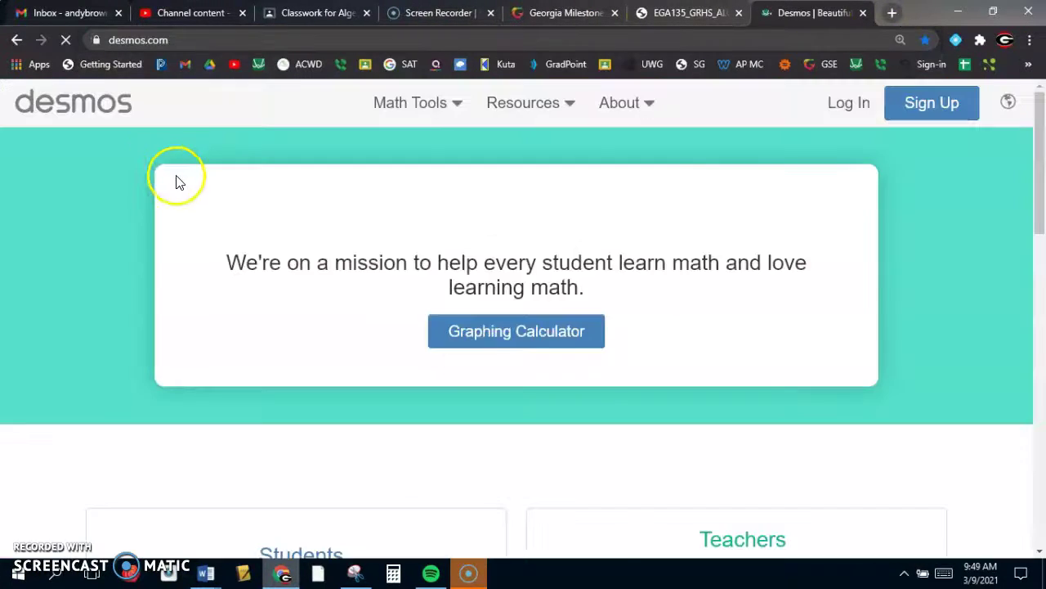
click(490, 333)
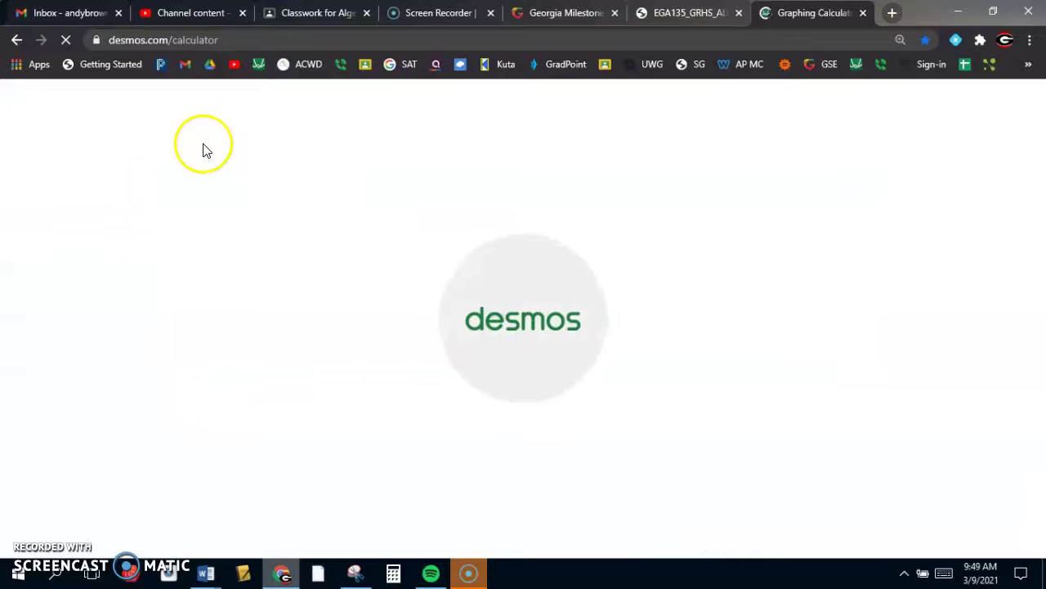
Step: Graph 2x^2+x-3 and label the coordinates of both x-intercepts
click(168, 191)
text(2x)
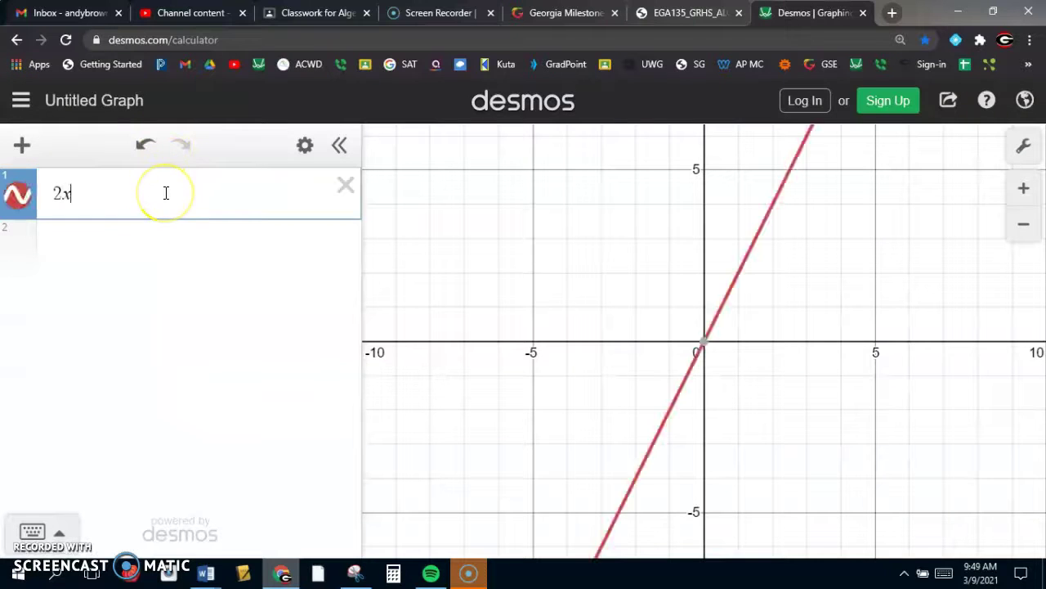
text(^2+x-3)
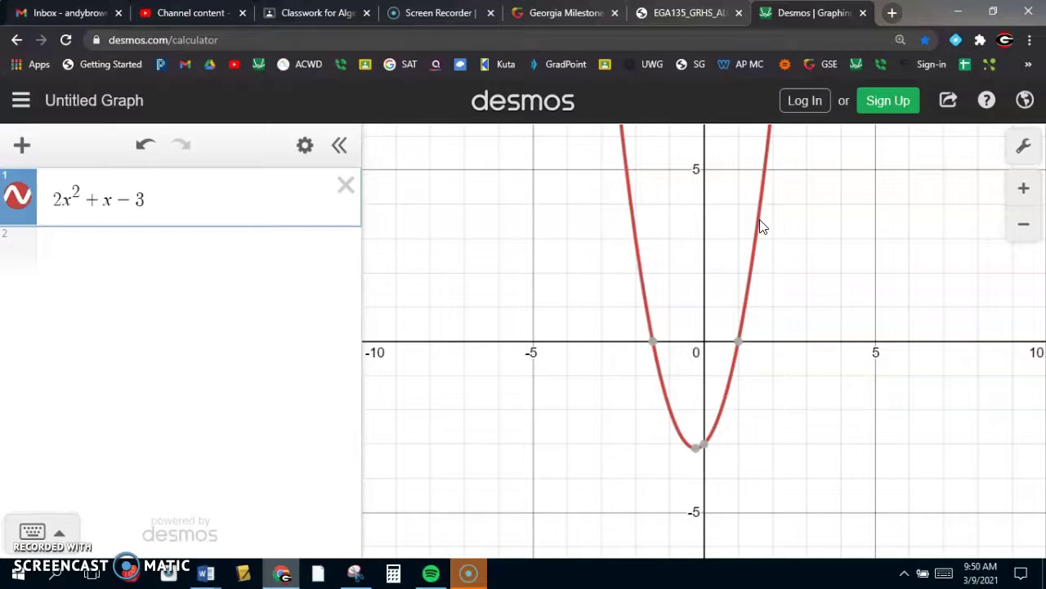
click(654, 344)
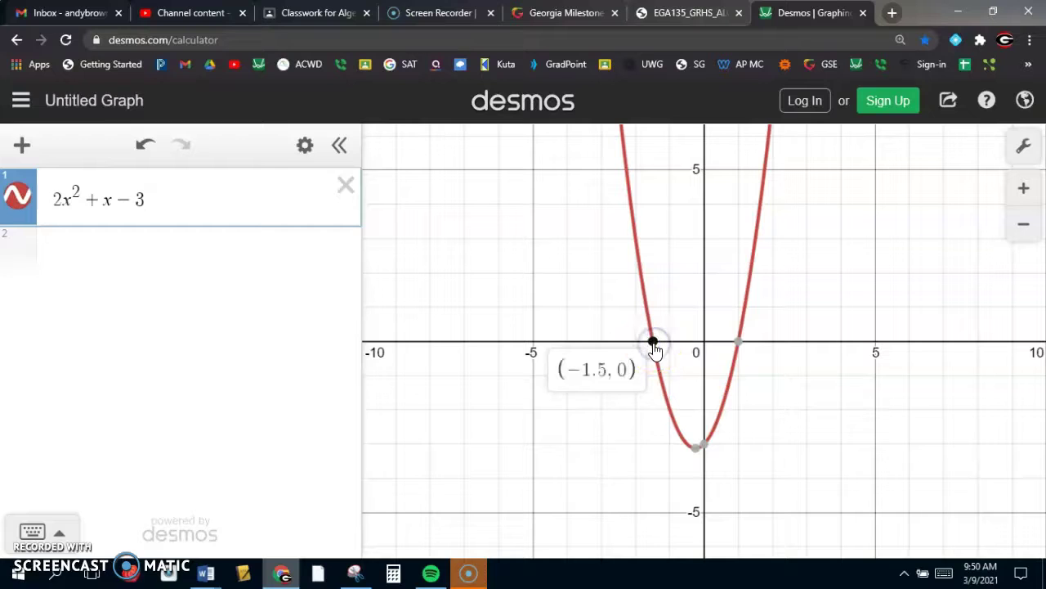
click(739, 343)
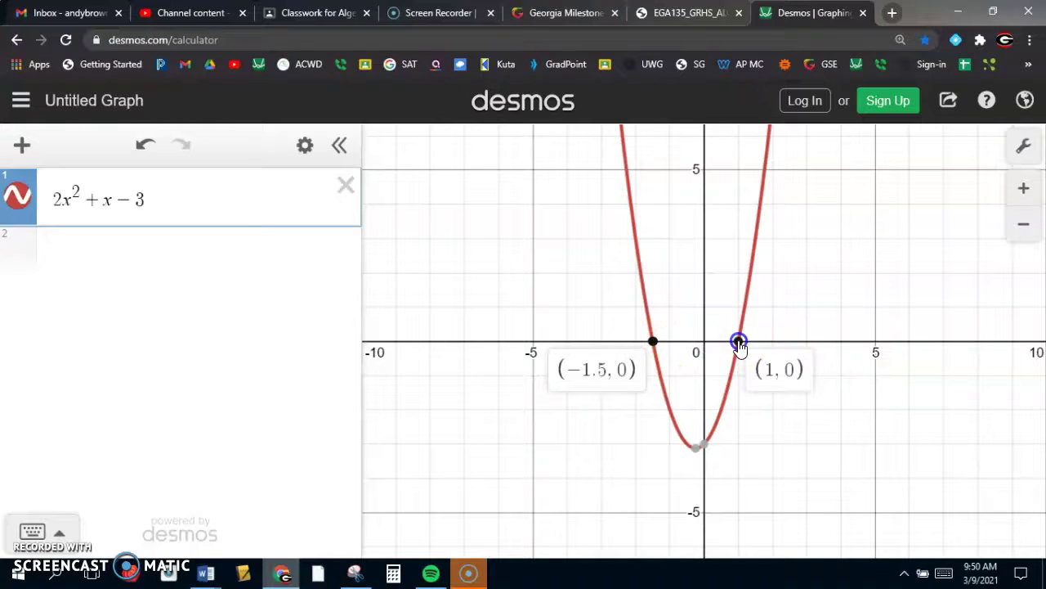
click(940, 261)
Step: Compare the answer choices in the captured question with the x-intercepts on the Desmos graph
click(355, 574)
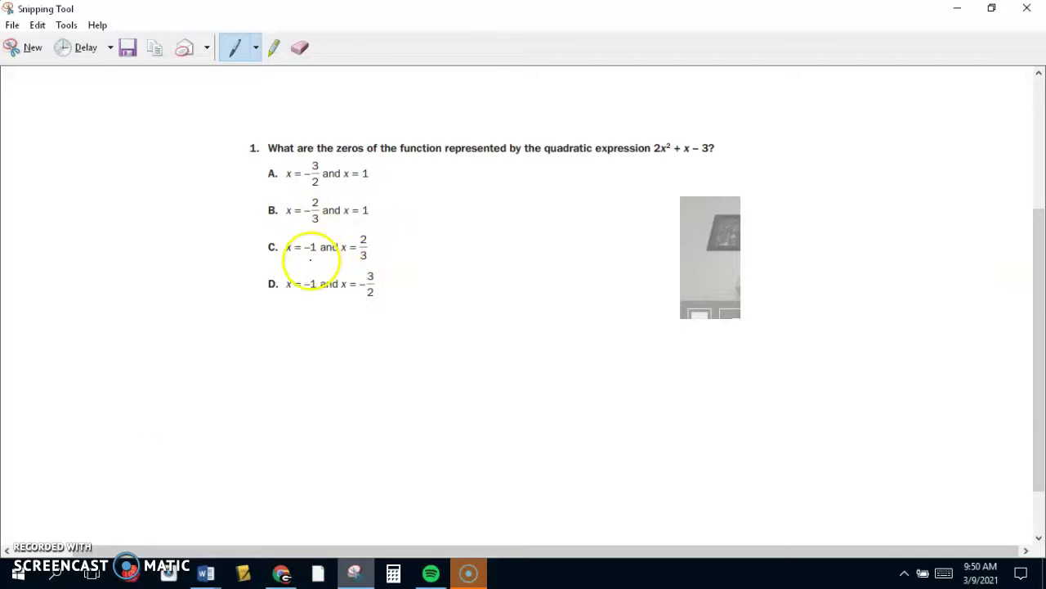
click(280, 574)
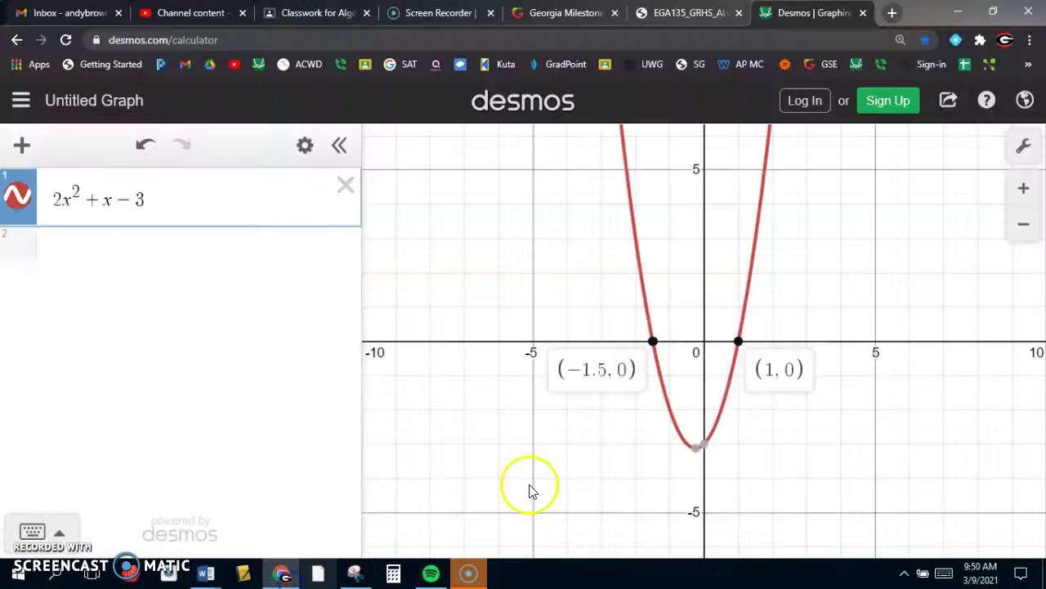
click(354, 572)
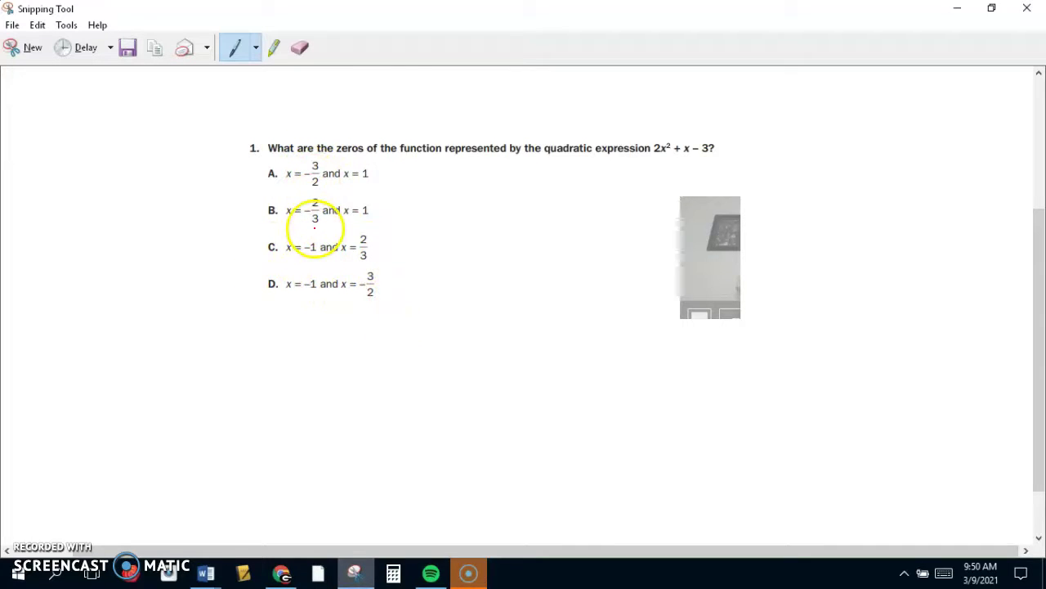
click(279, 573)
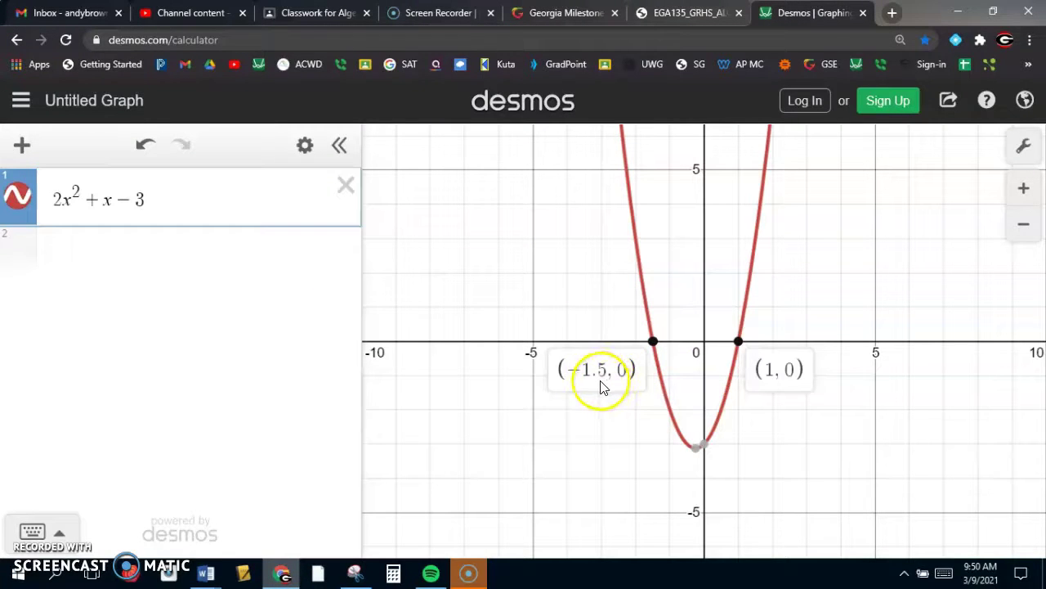
Step: Evaluate the answer-choice fractions -2/3 and -3/2 as separate expressions below the quadratic
click(169, 202)
key(Return)
text(-2/3)
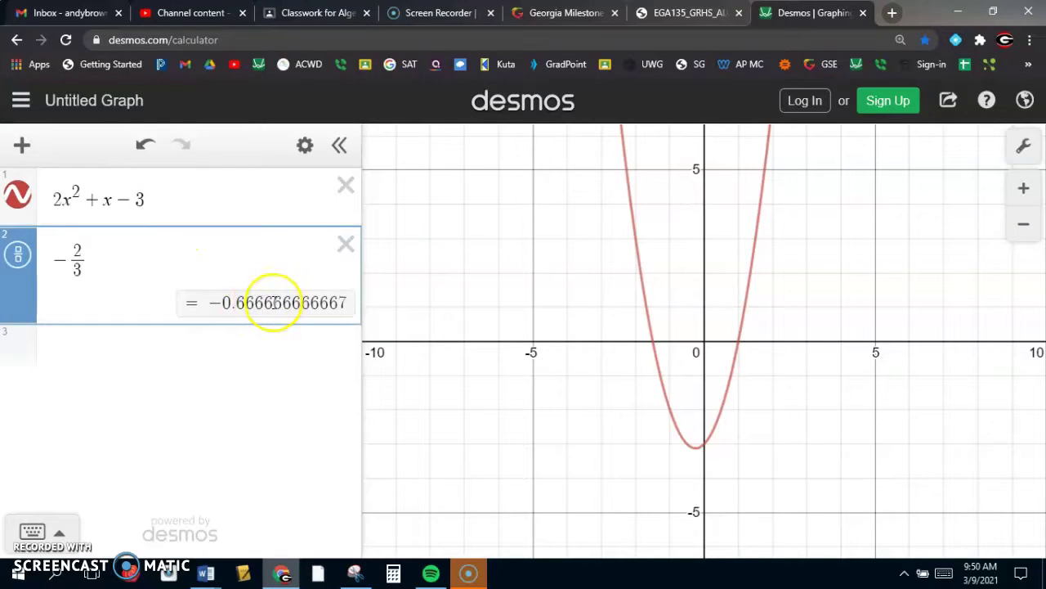
click(180, 340)
text(-3/)
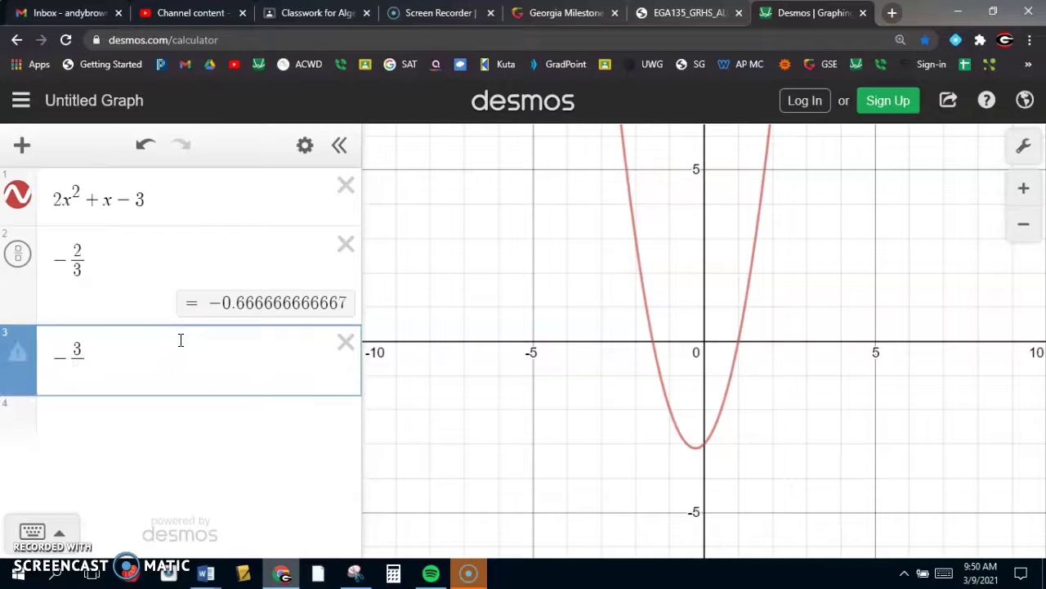
text(2)
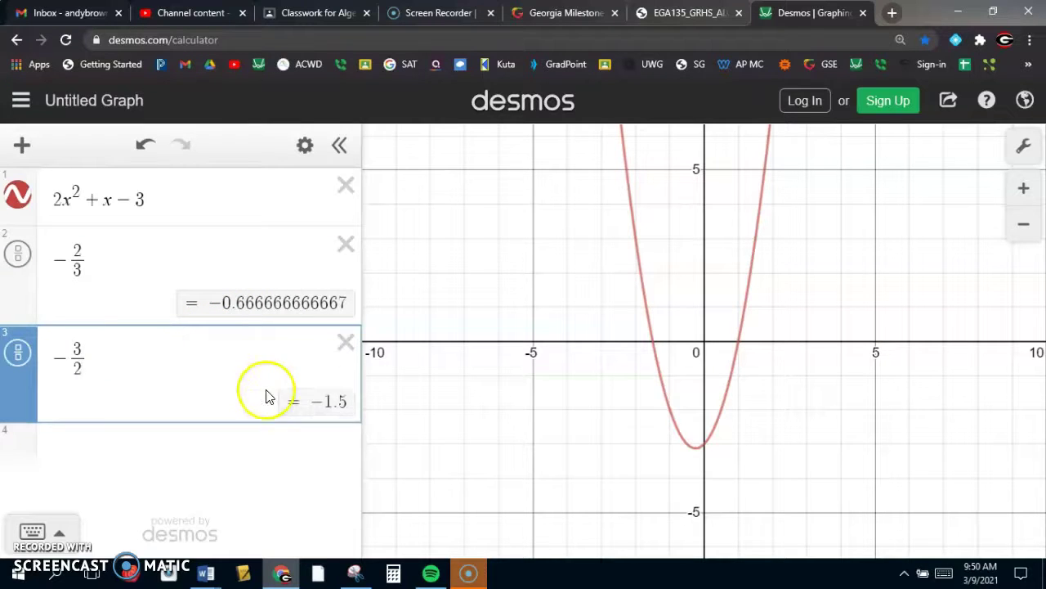
Step: Show the parabola's x-intercept coordinates again and check them against the answer choices in the captured question
click(651, 342)
click(652, 342)
click(739, 341)
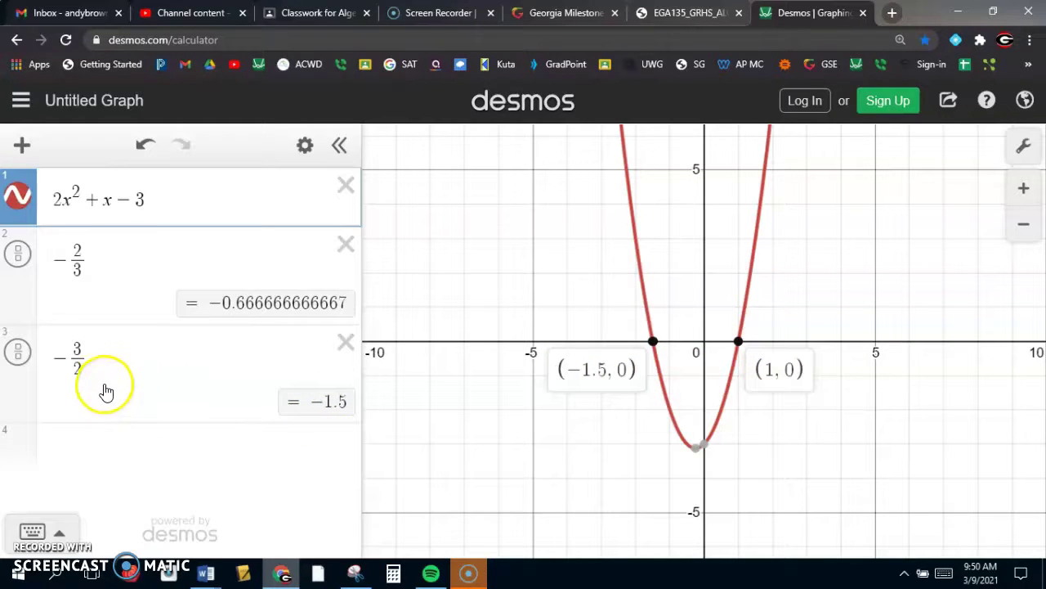
click(351, 574)
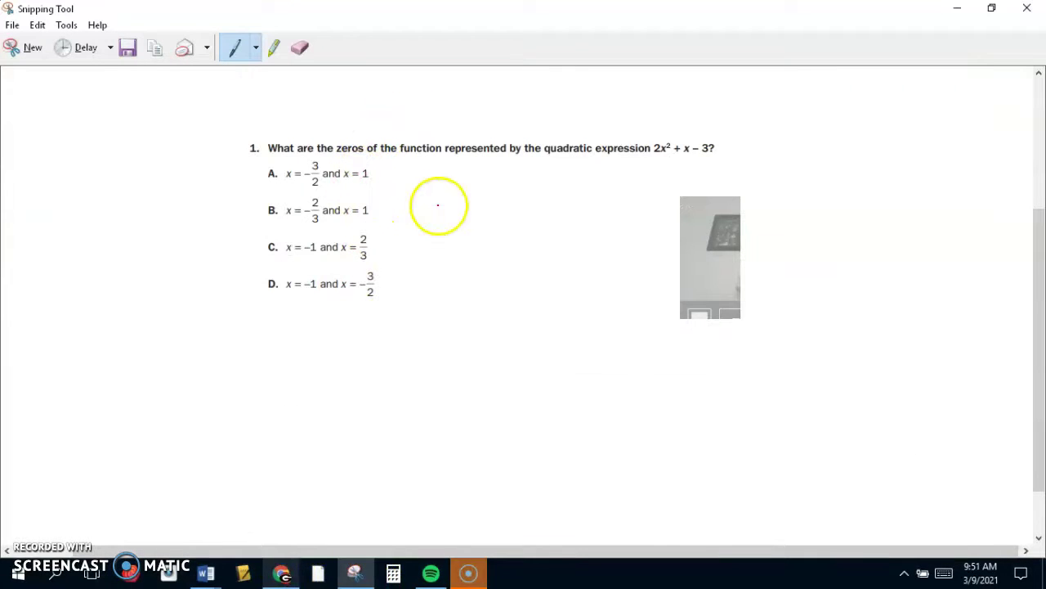
click(956, 8)
click(280, 572)
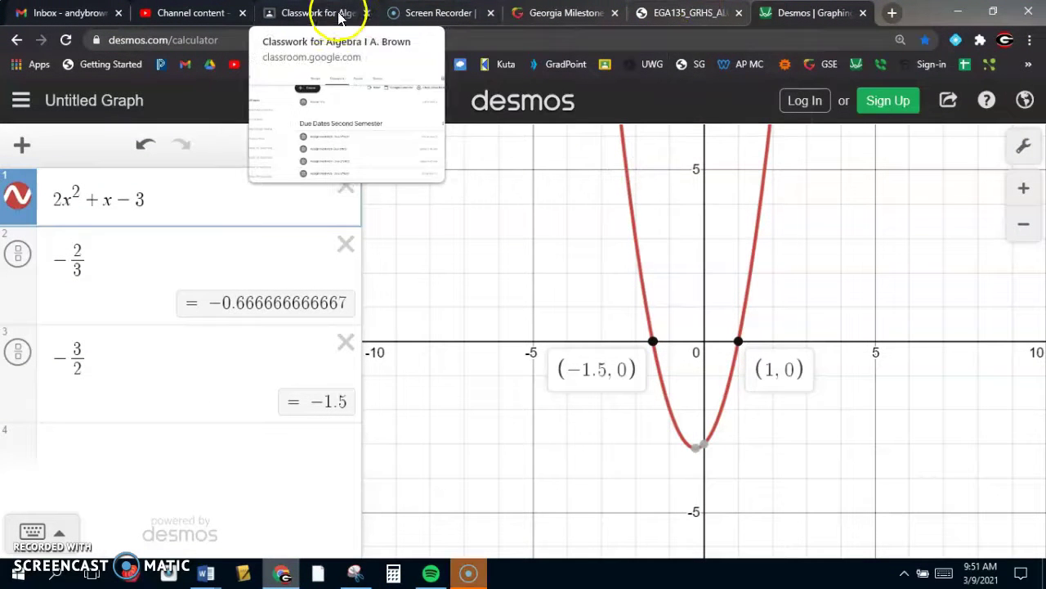
Step: Find sample item 2, about the vertex of a quadratic, in the study guide PDF and enlarge the page to 150%
click(685, 16)
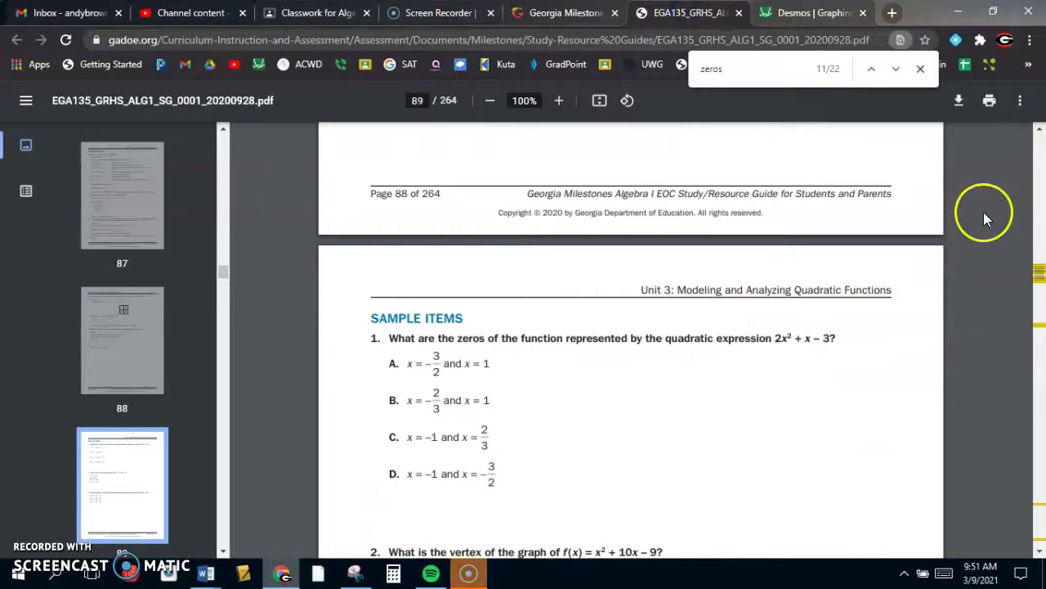
scroll(1041, 278, down, 3)
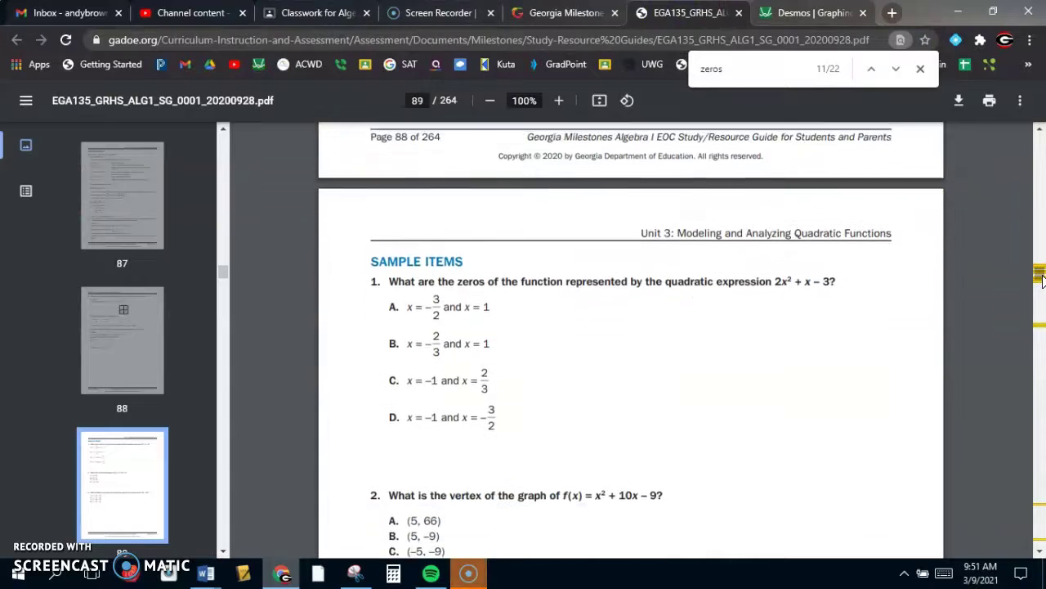
scroll(1041, 278, down, 2)
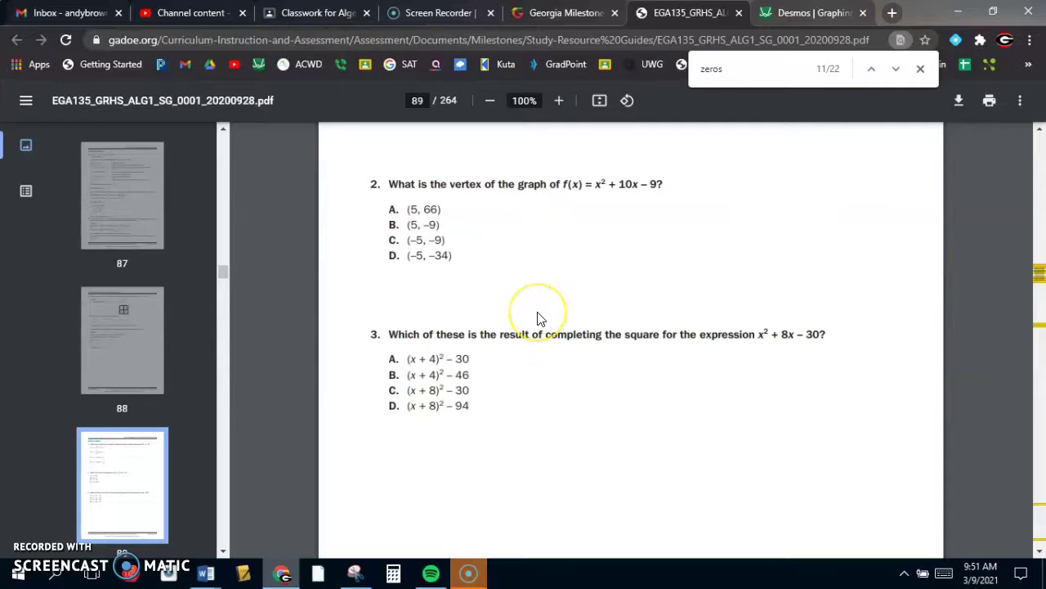
key(ctrl+plus)
key(ctrl+plus)
key(ctrl+plus)
click(627, 342)
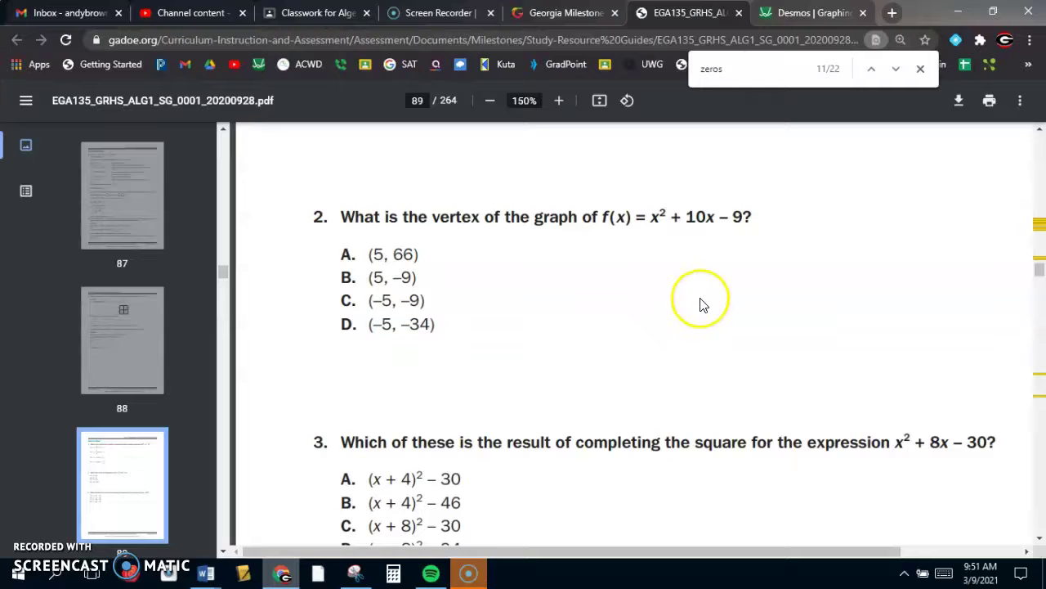
Step: Replace the graphed quadratic in Desmos with y=x^2+10x-9 and delete the two fraction expressions
click(812, 13)
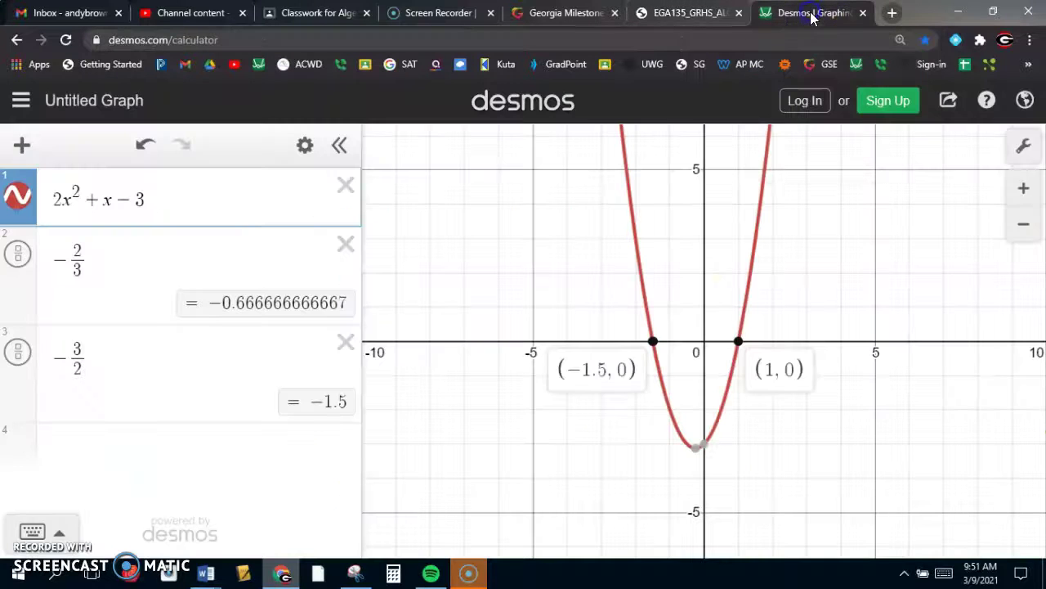
drag(163, 202, 25, 206)
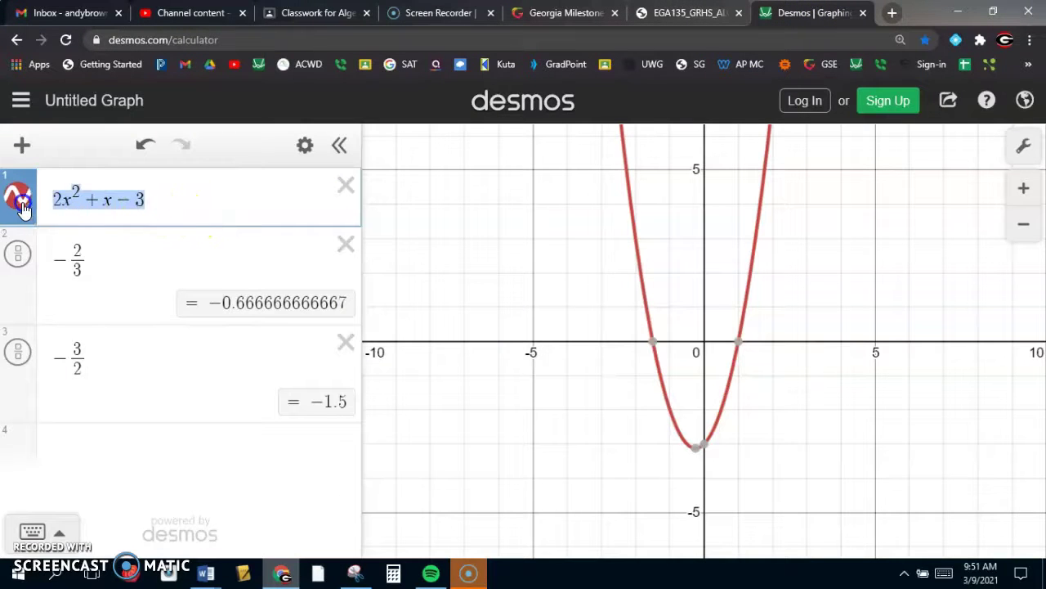
text(x^2)
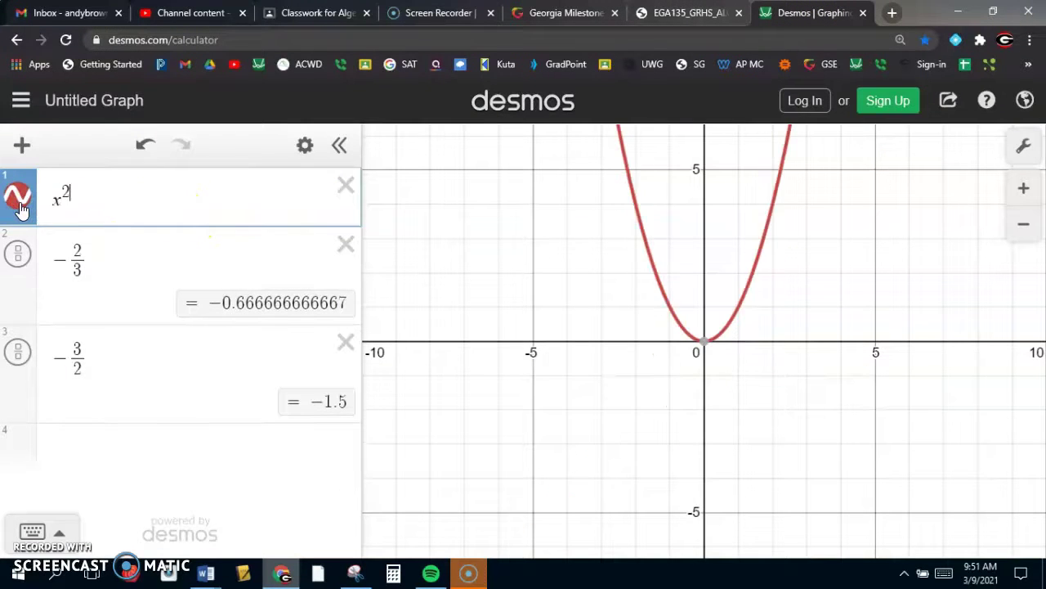
text(+10x-9)
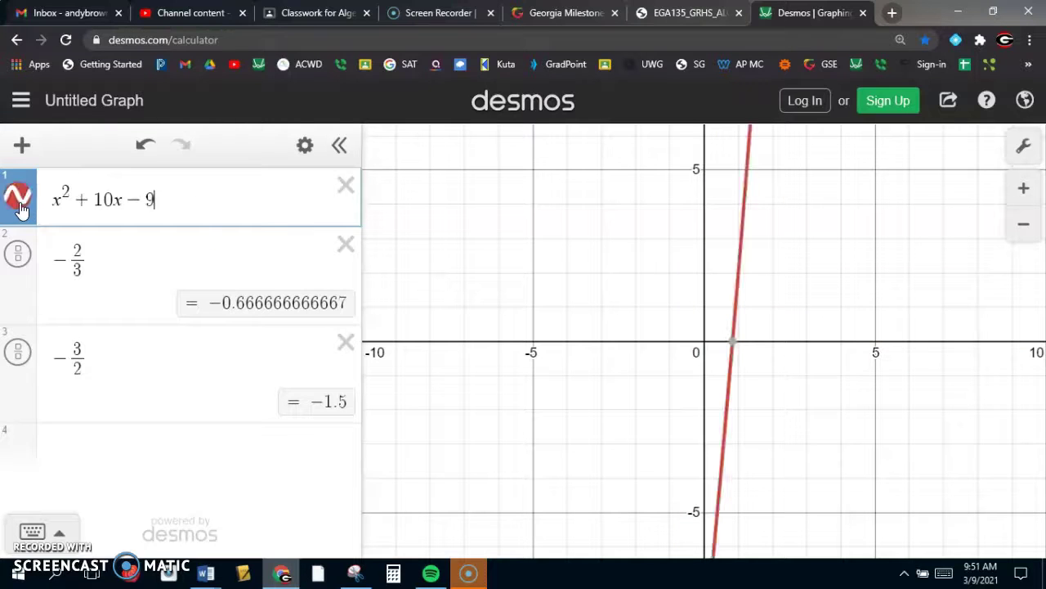
click(340, 247)
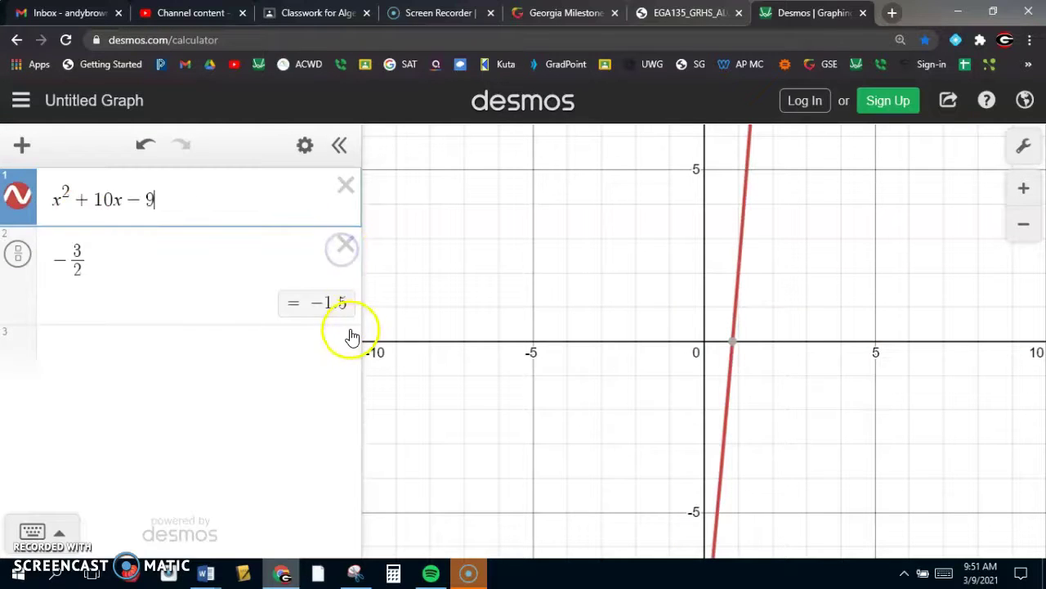
click(347, 252)
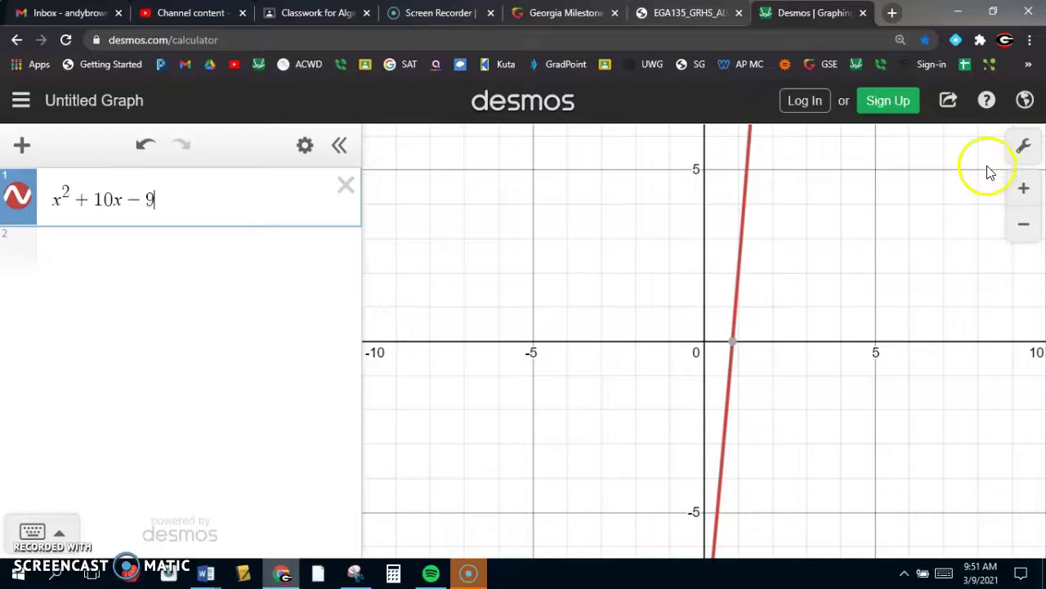
click(51, 200)
text(y=)
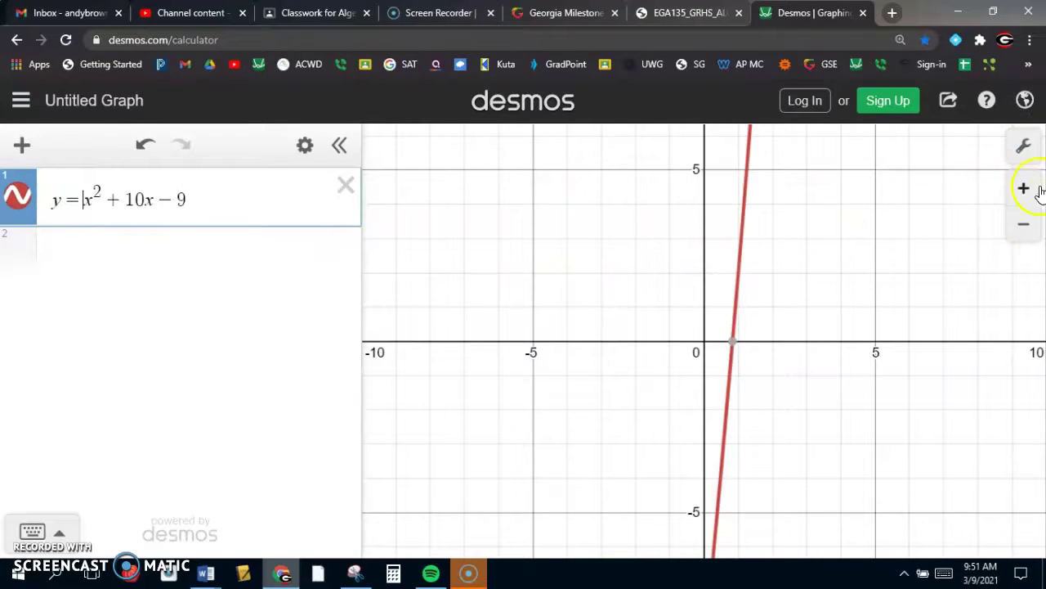
Step: Show the coordinates of the parabola's x-intercepts and vertex, and check the vertex against item 2's answer choices in the study guide PDF
click(1027, 230)
click(1028, 233)
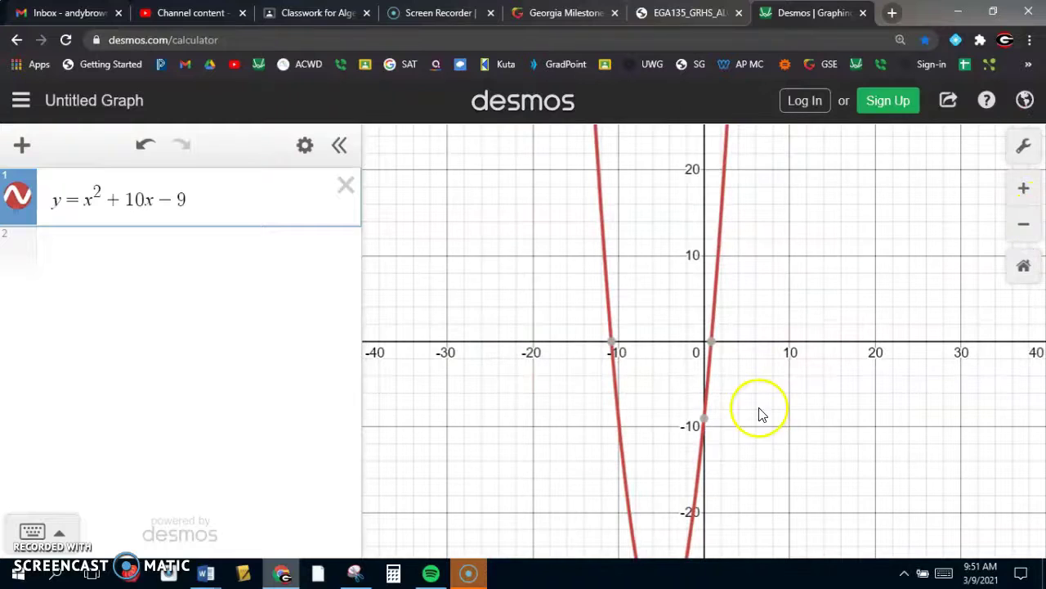
scroll(761, 411, up, 1)
drag(551, 458, 540, 309)
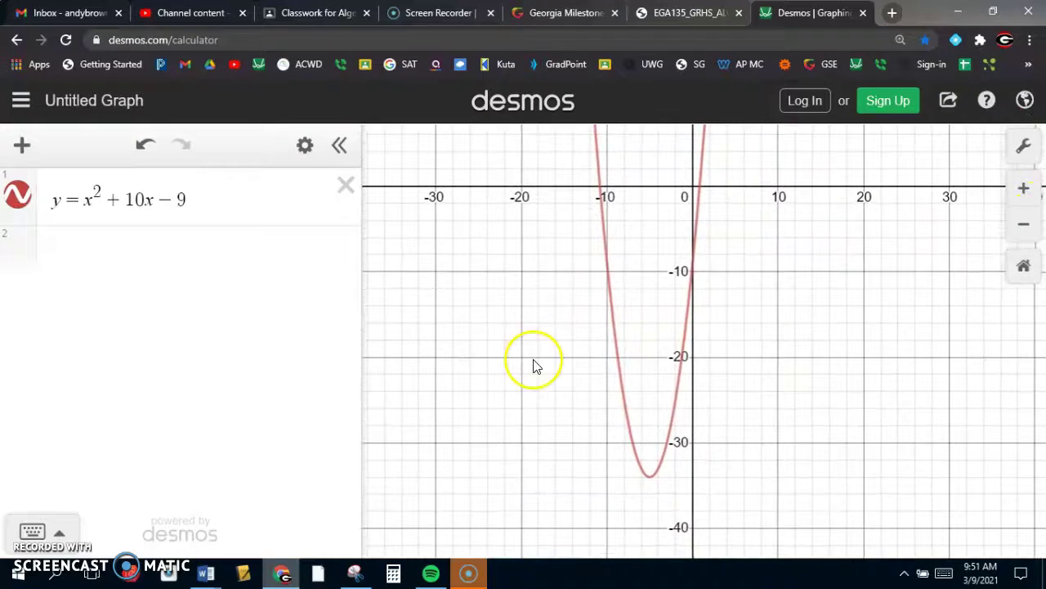
click(702, 185)
click(702, 186)
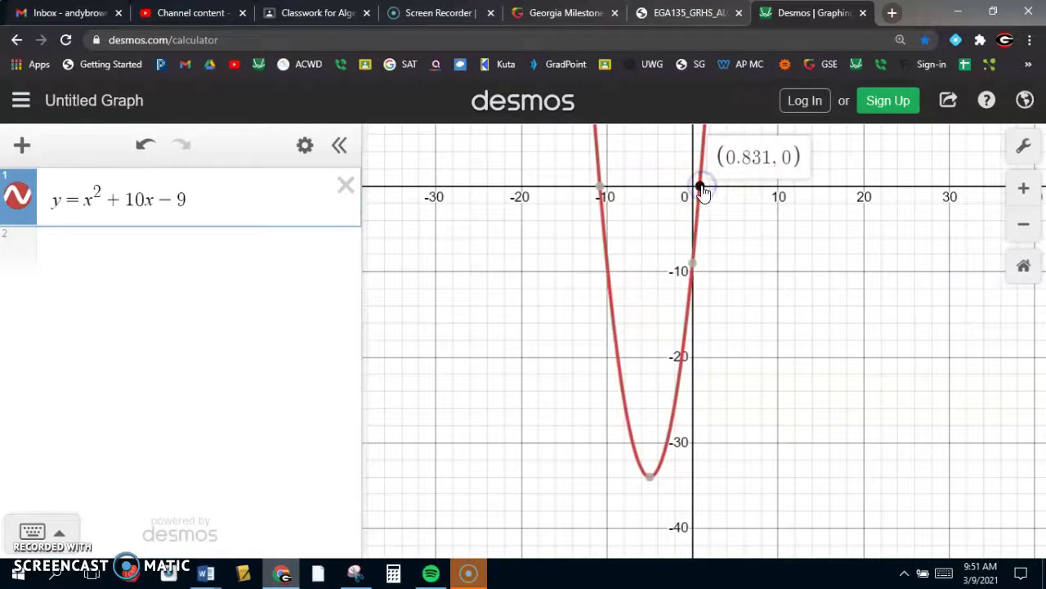
click(599, 188)
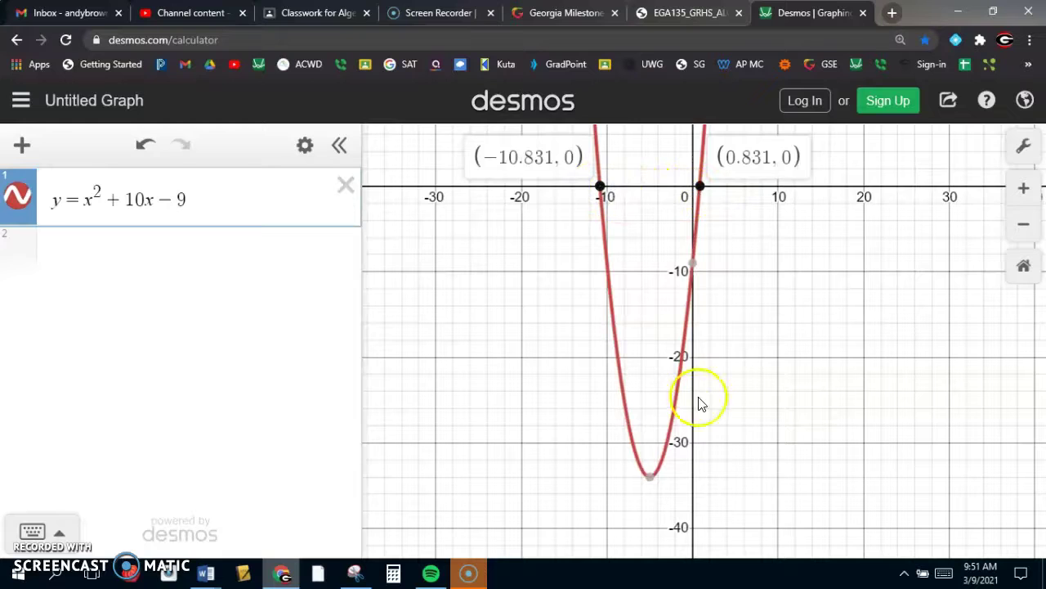
click(649, 477)
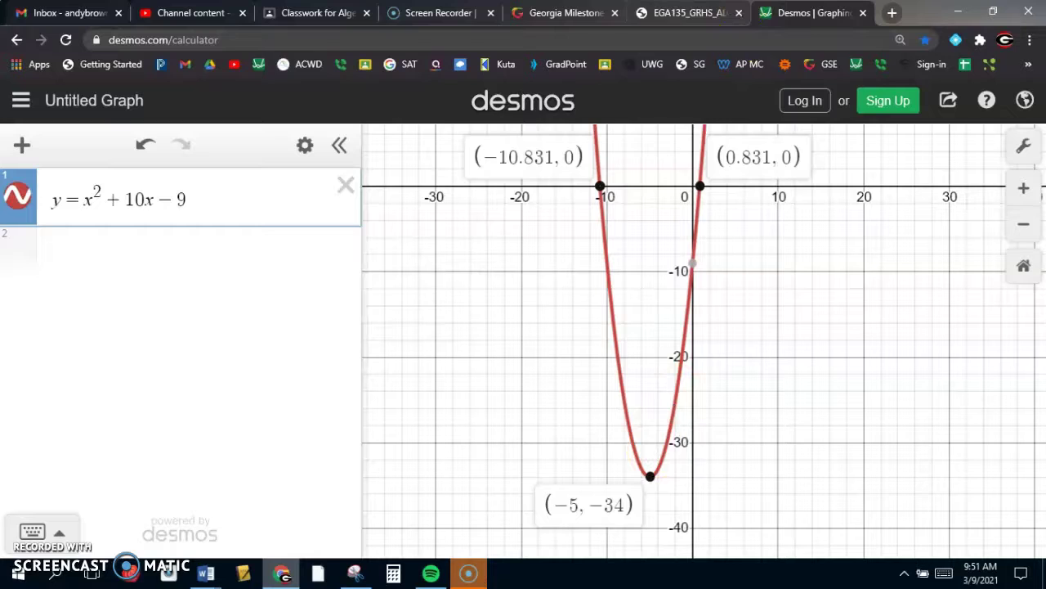
click(693, 16)
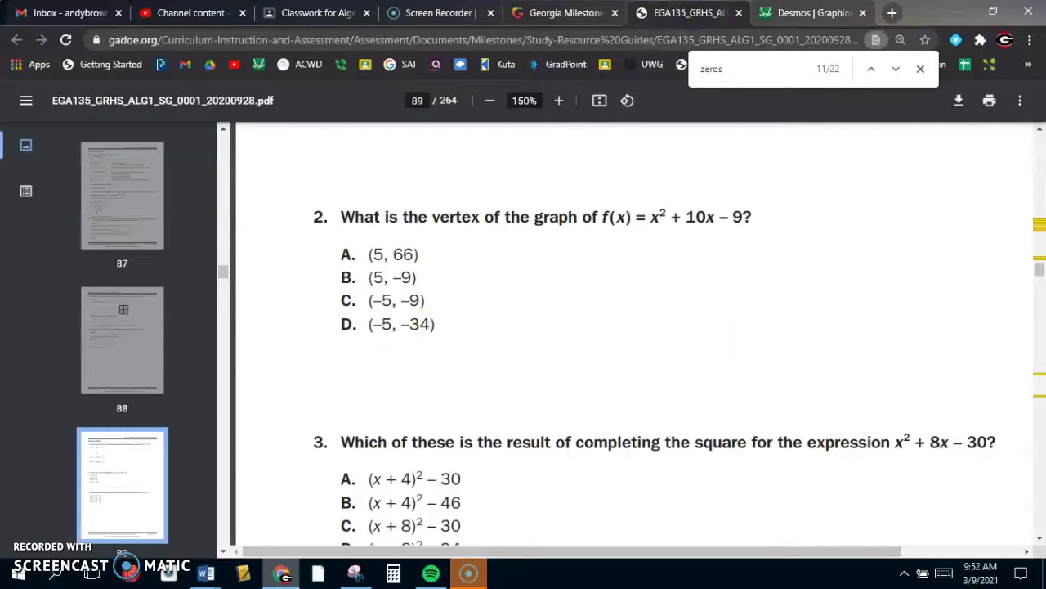
Step: Bring up item 3 on completing the square in the study guide and replace the Desmos equation with x^2+8x-30
click(1040, 540)
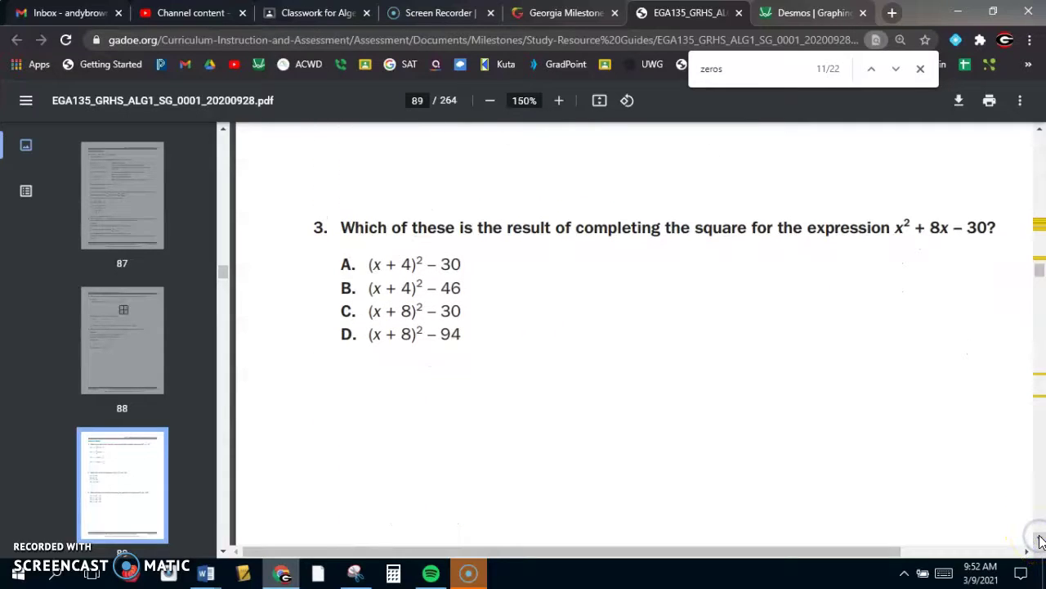
click(1040, 540)
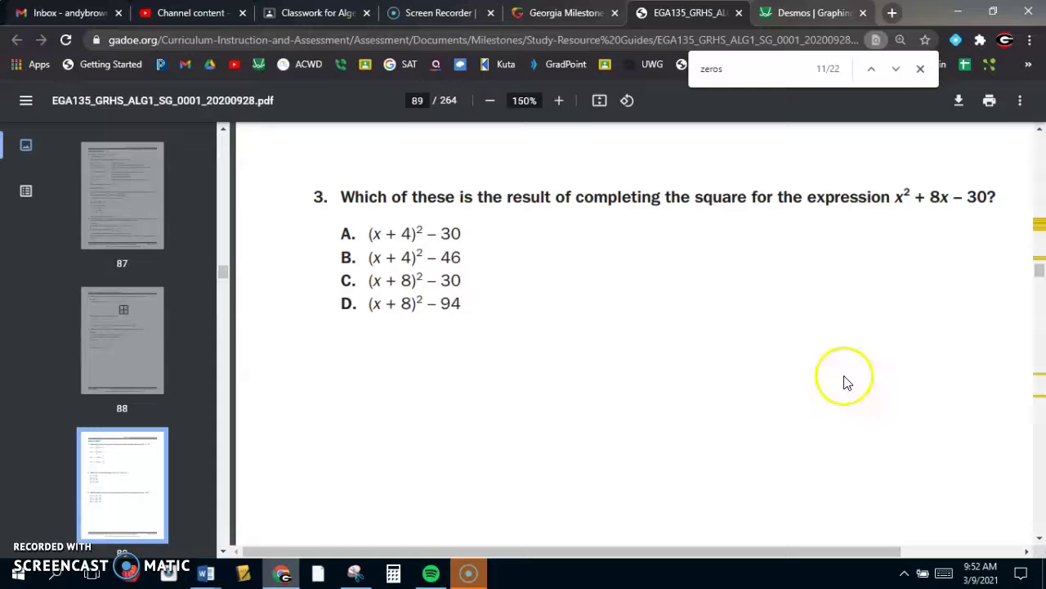
click(797, 15)
drag(252, 200, 52, 210)
text(x)
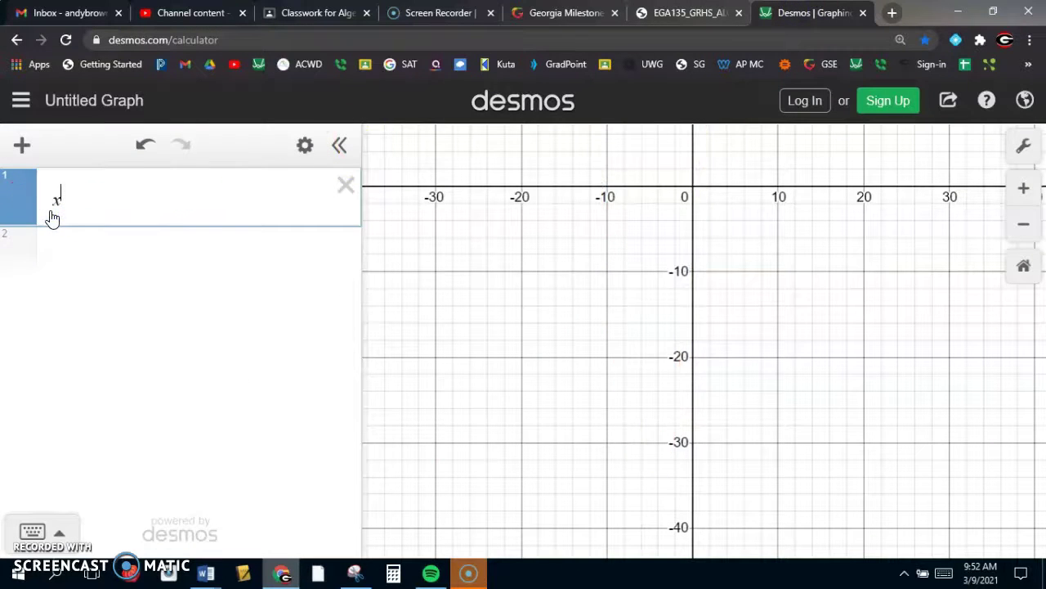
text(^2+8x-30)
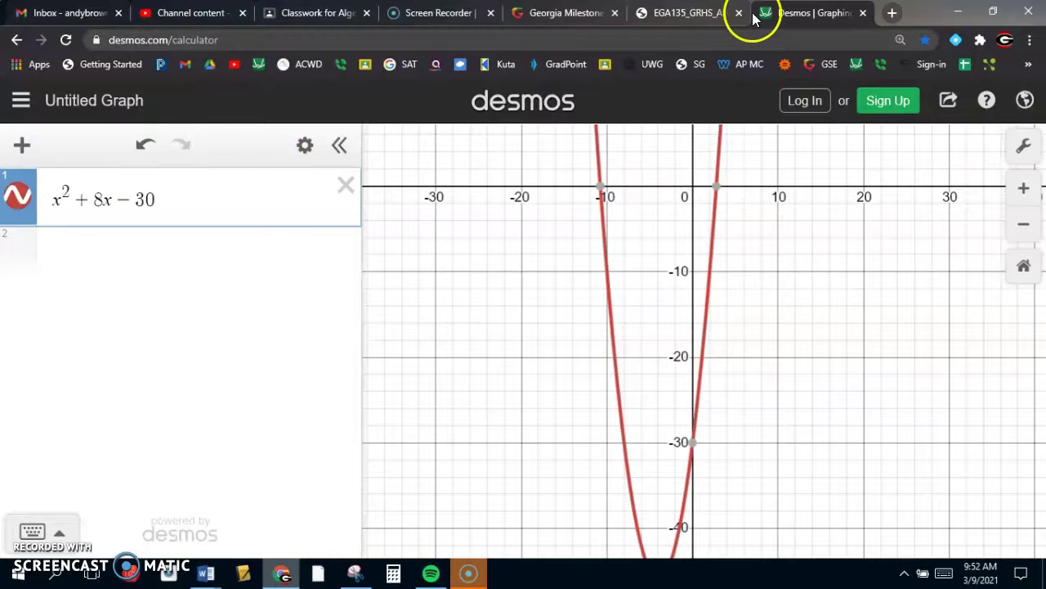
Step: Read item 3's answer choices and graph choice A, (x+4)^2-30, as a second expression in Desmos
click(685, 11)
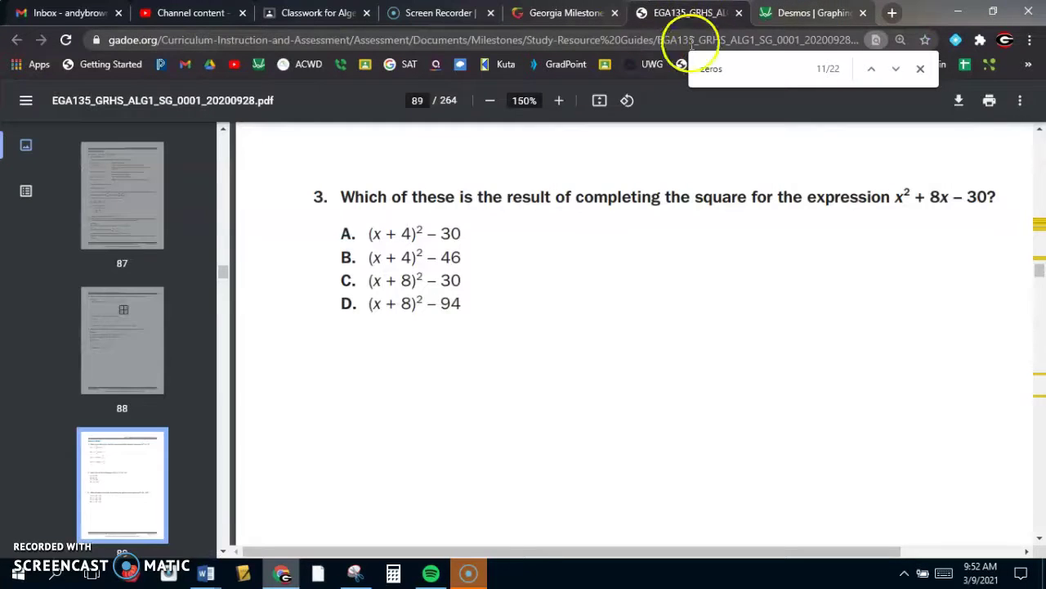
click(772, 11)
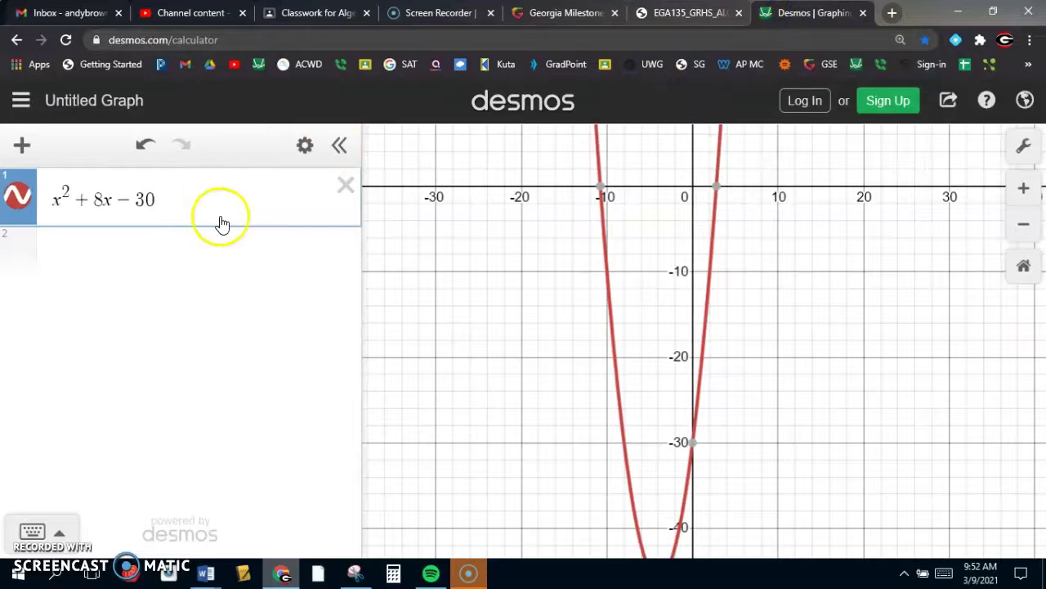
key(Return)
text((x+4)^)
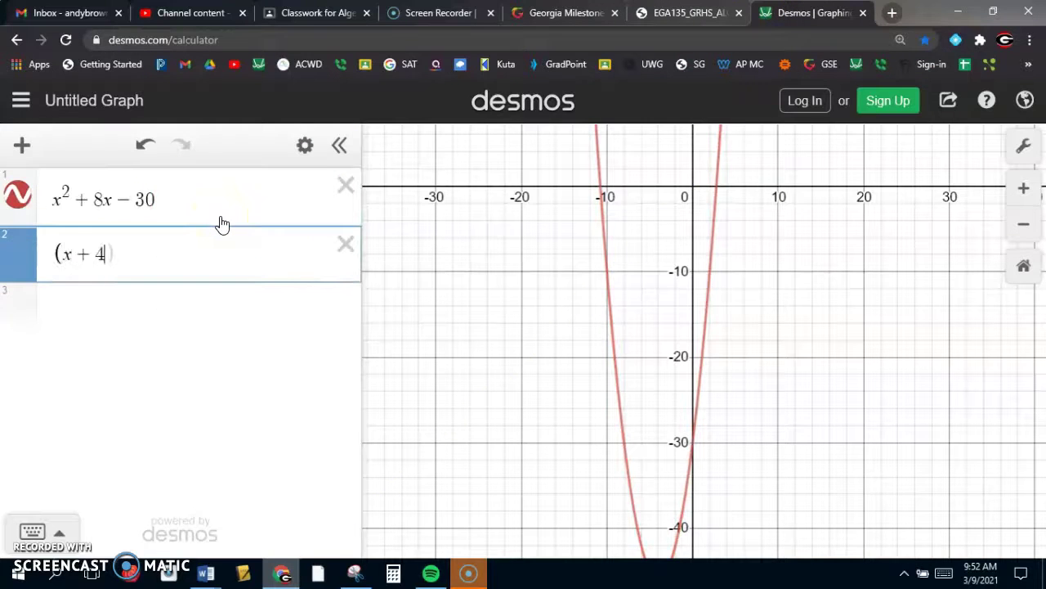
text(2)
key(Right)
text(-30)
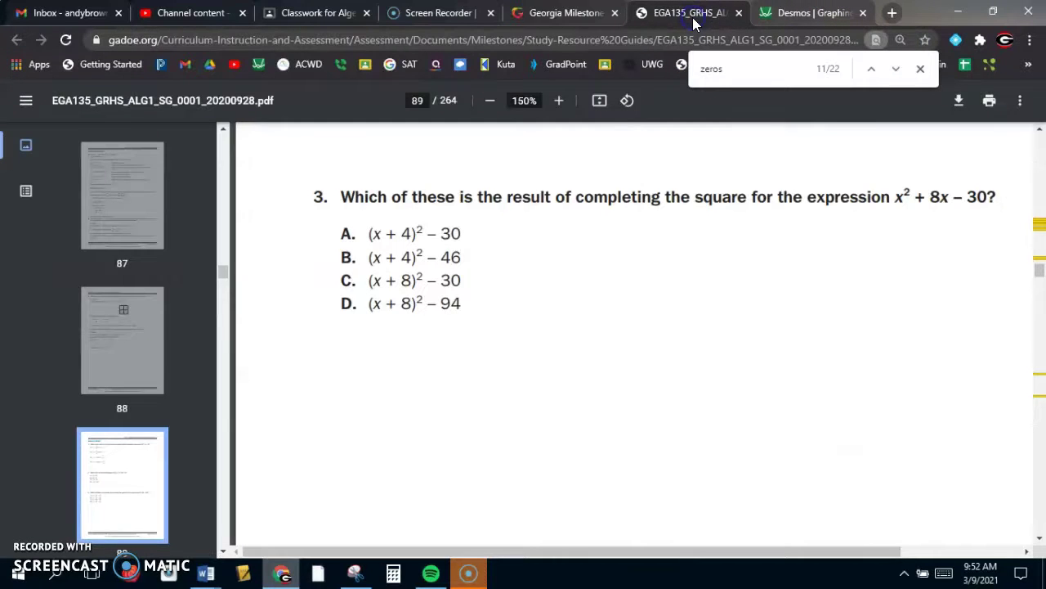
Step: Recheck item 3's choices and change the second expression to choice B, (x+4)^2-46, to compare it with the original parabola
key(ctrl+Tab)
key(BackSpace)
key(BackSpace)
text(46)
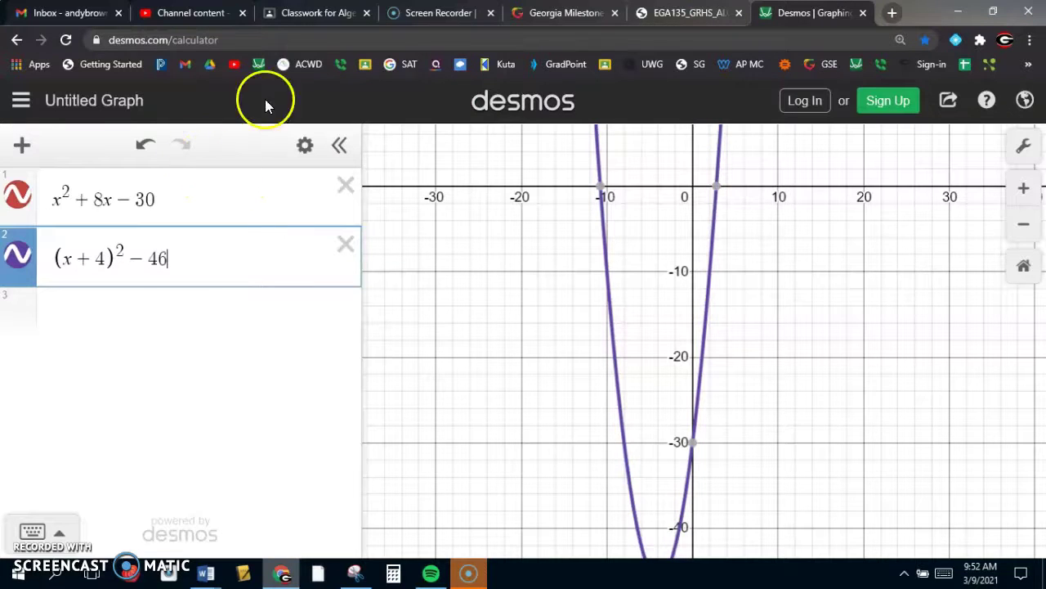
Step: Find the sample items on solving quadratic equations in one variable on page 103 of the study guide PDF
click(676, 23)
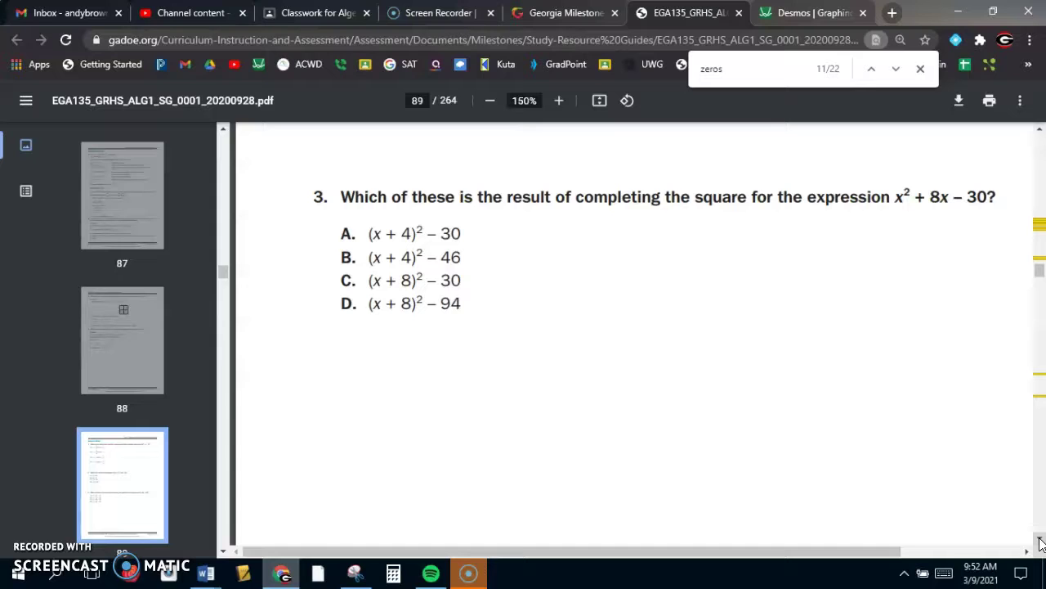
scroll(1041, 544, down, 8)
scroll(1040, 544, down, 6)
scroll(1041, 544, down, 8)
scroll(1040, 544, down, 8)
scroll(1041, 544, down, 8)
scroll(1040, 543, down, 8)
scroll(1039, 542, down, 8)
scroll(1039, 541, down, 8)
scroll(1039, 541, down, 8)
scroll(1039, 541, down, 8)
scroll(1039, 541, down, 8)
scroll(1039, 541, down, 3)
scroll(1039, 541, down, 8)
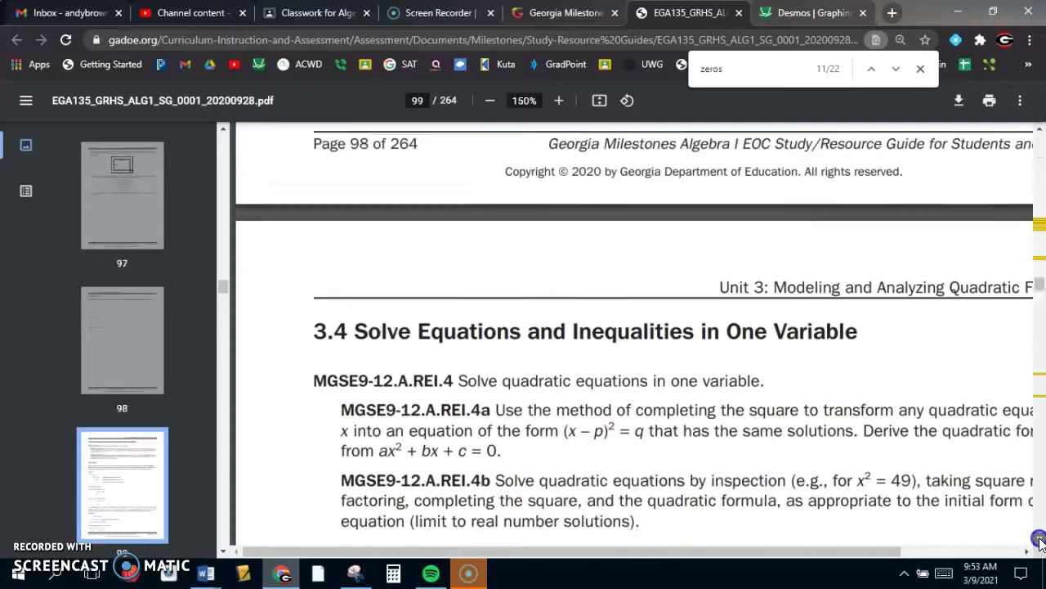
scroll(1039, 542, down, 8)
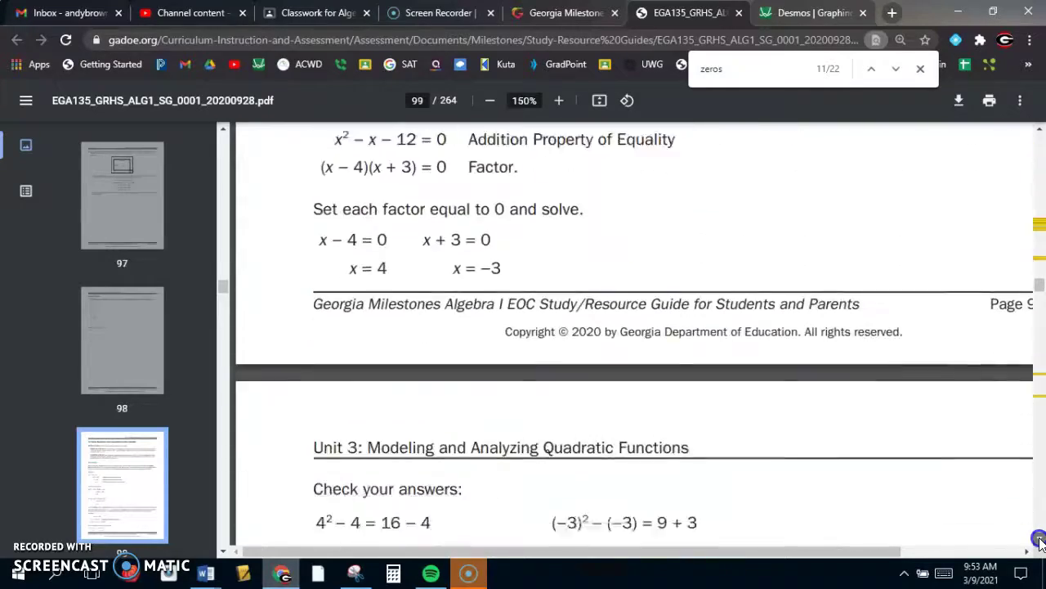
scroll(1039, 541, down, 3)
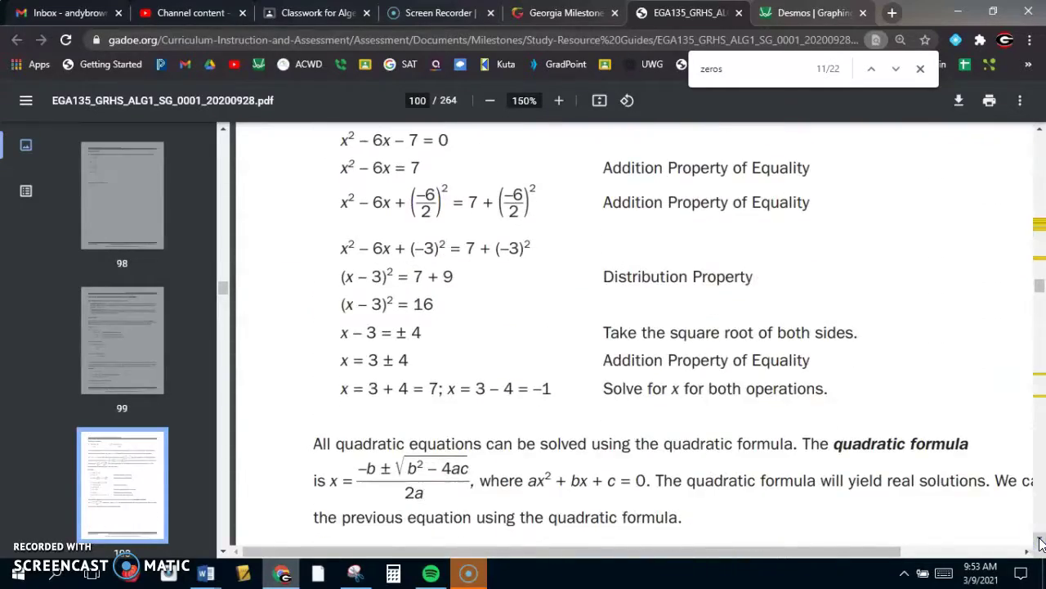
scroll(1039, 541, down, 8)
scroll(1039, 541, down, 10)
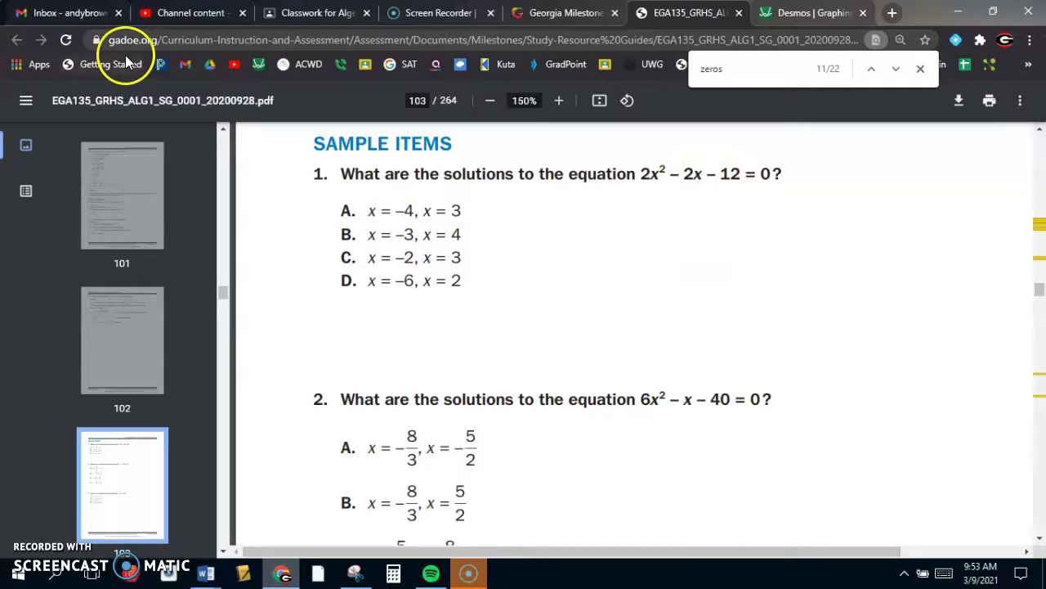
Step: Delete the second expression in Desmos and replace the first one with 2x^2-2x-12
click(794, 12)
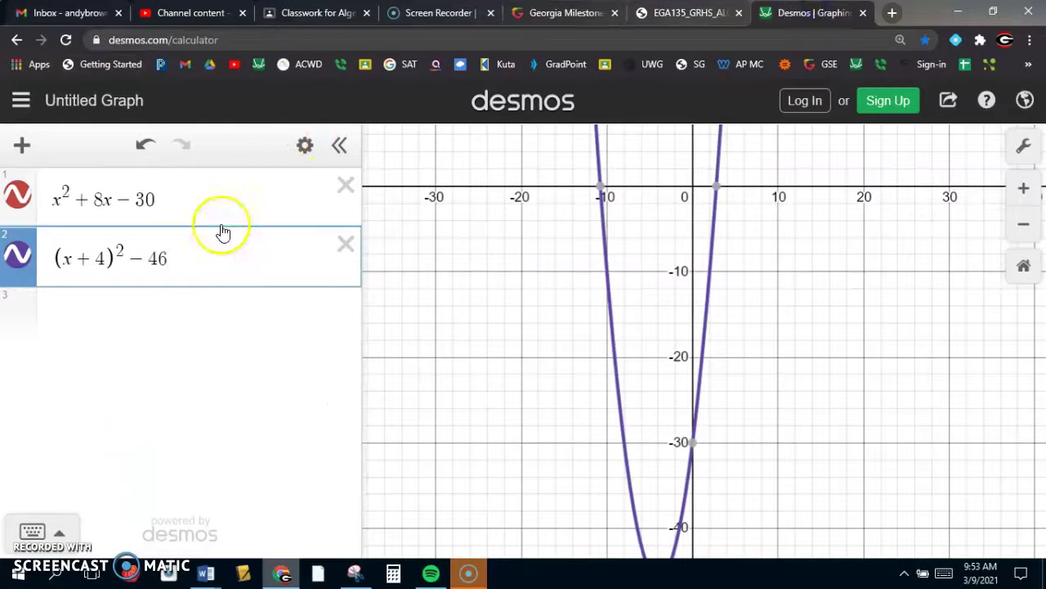
click(343, 246)
drag(194, 196, 55, 196)
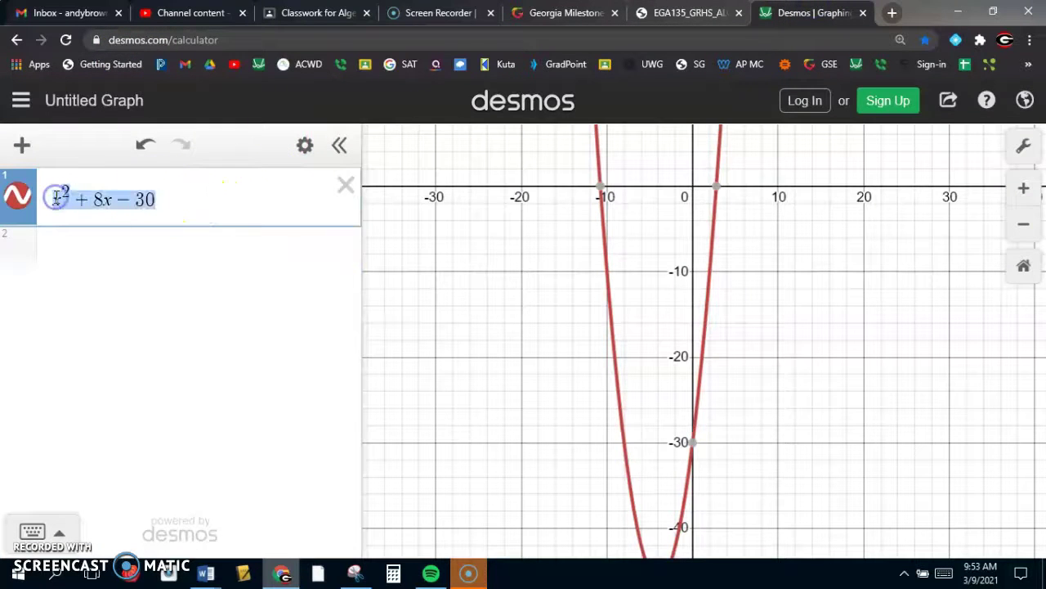
text(2x^2-2x-12)
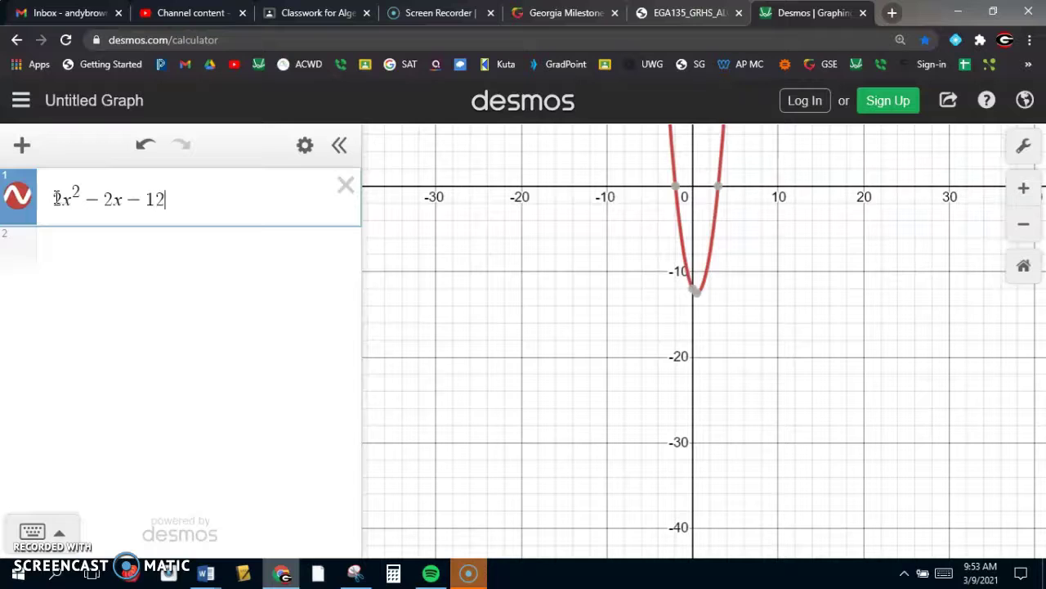
Step: Show the coordinates of both x-intercepts and check them against the answer choices for 2x^2-2x-12=0 in the study guide
click(678, 189)
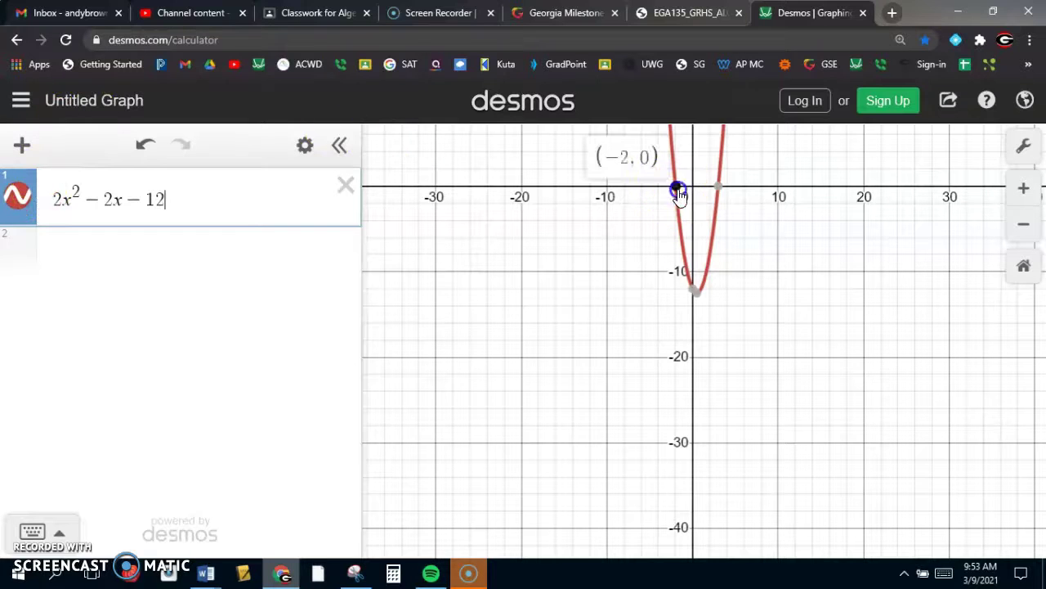
click(717, 188)
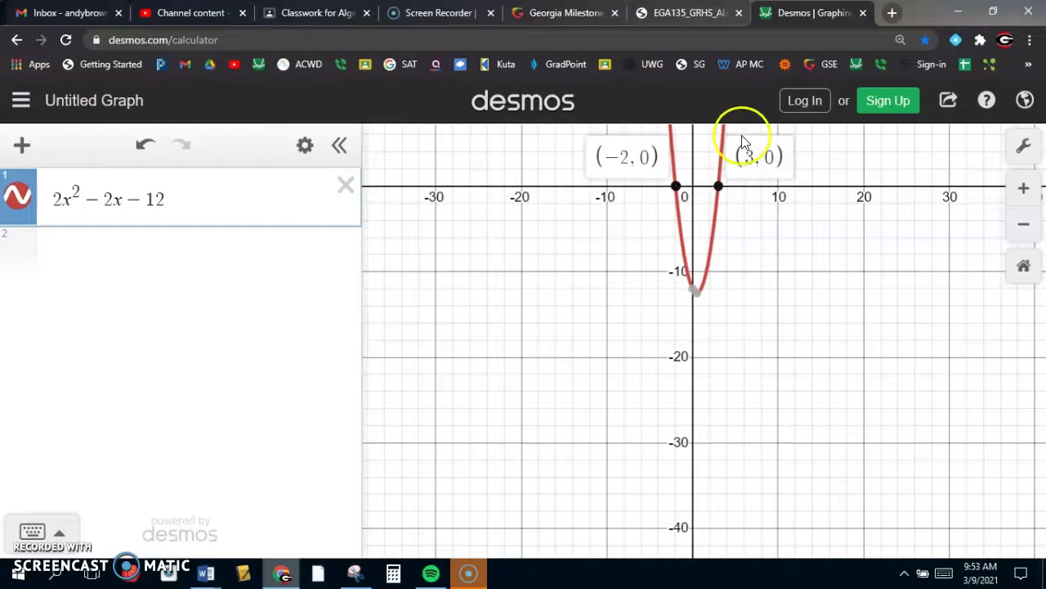
click(699, 12)
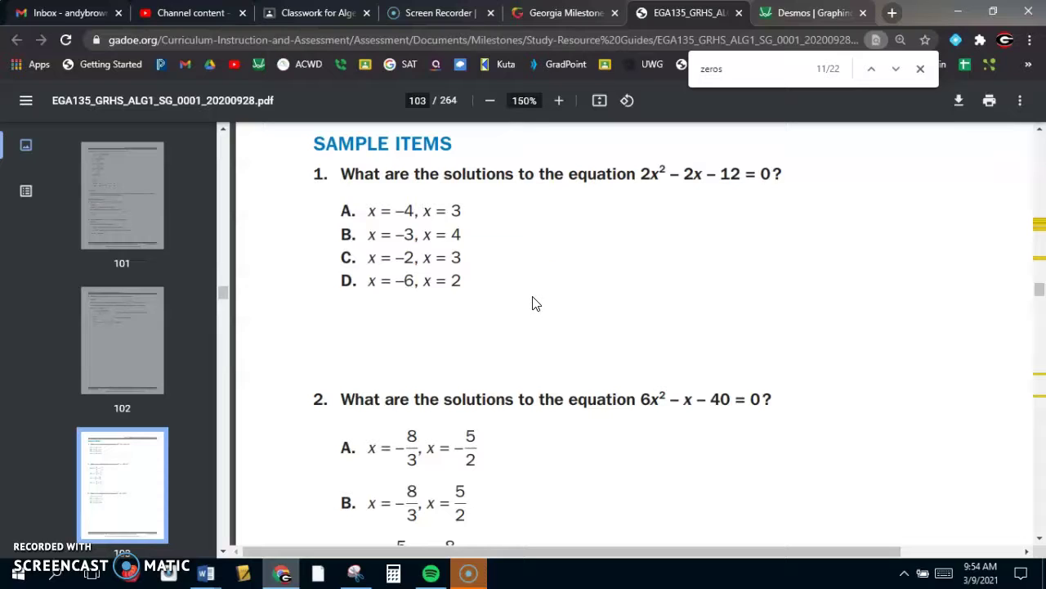
Step: Replace the graphed quadratic in Desmos with 6x^2-x-40
click(817, 12)
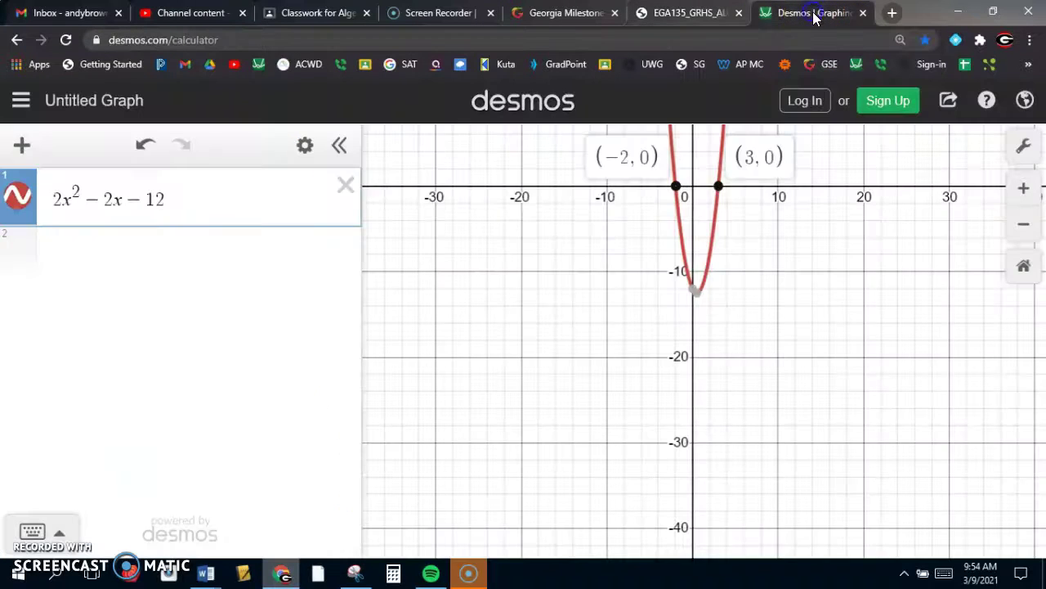
drag(198, 204, 46, 199)
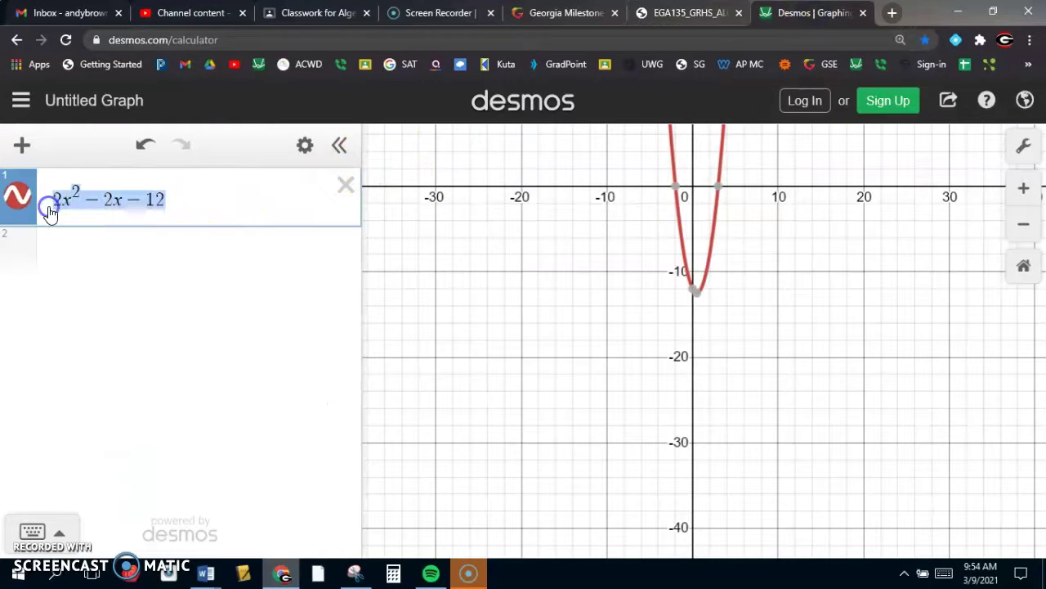
text(6x^2)
key(Right)
text(-x-)
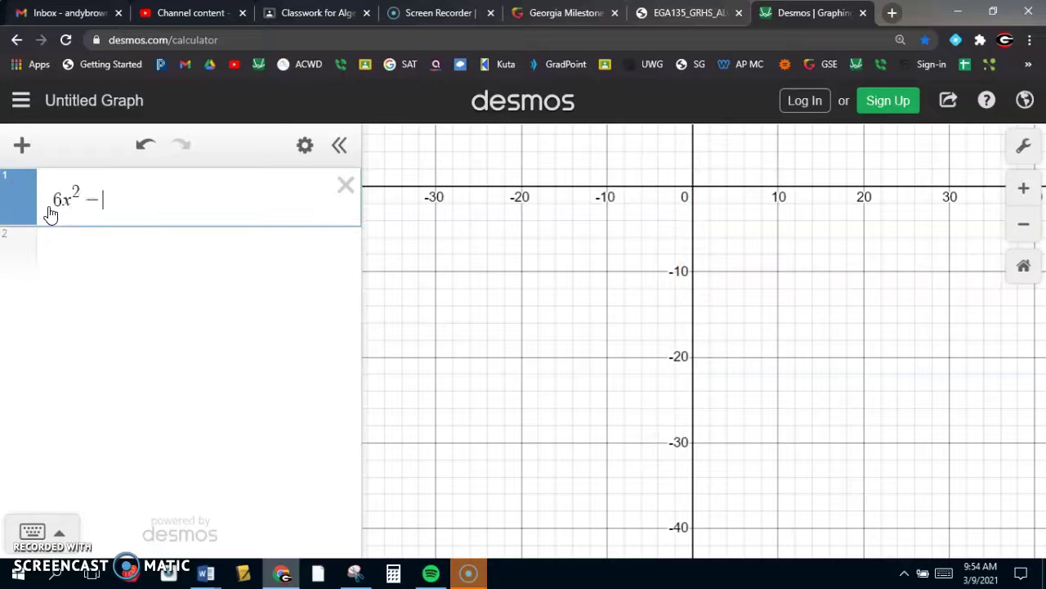
text(40)
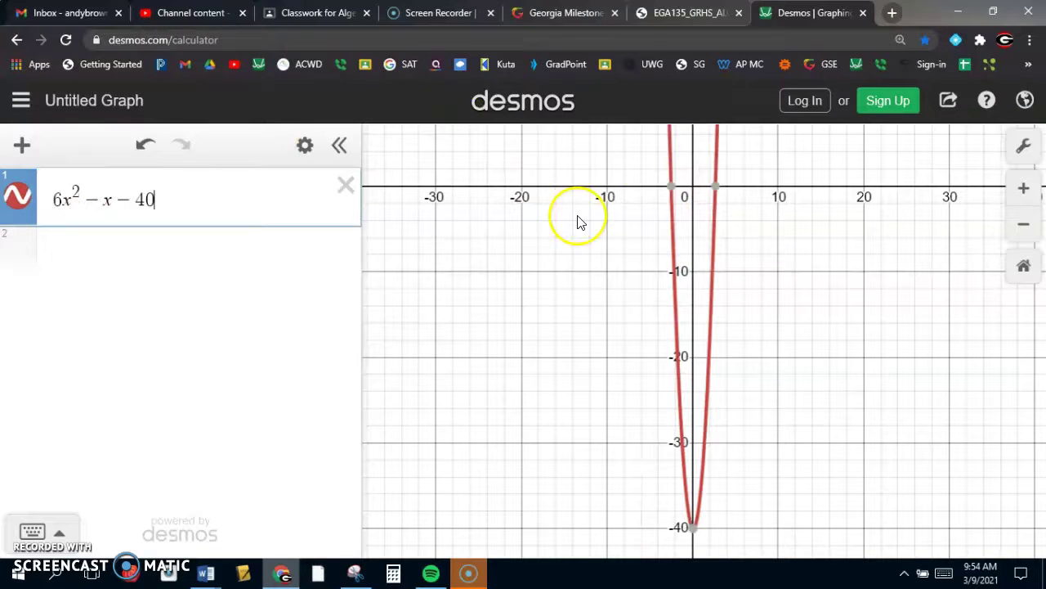
Step: Show the x-intercept coordinates of the 6x^2-x-40 parabola and compare them with all four fraction answer choices of item 2 in the study guide
click(699, 20)
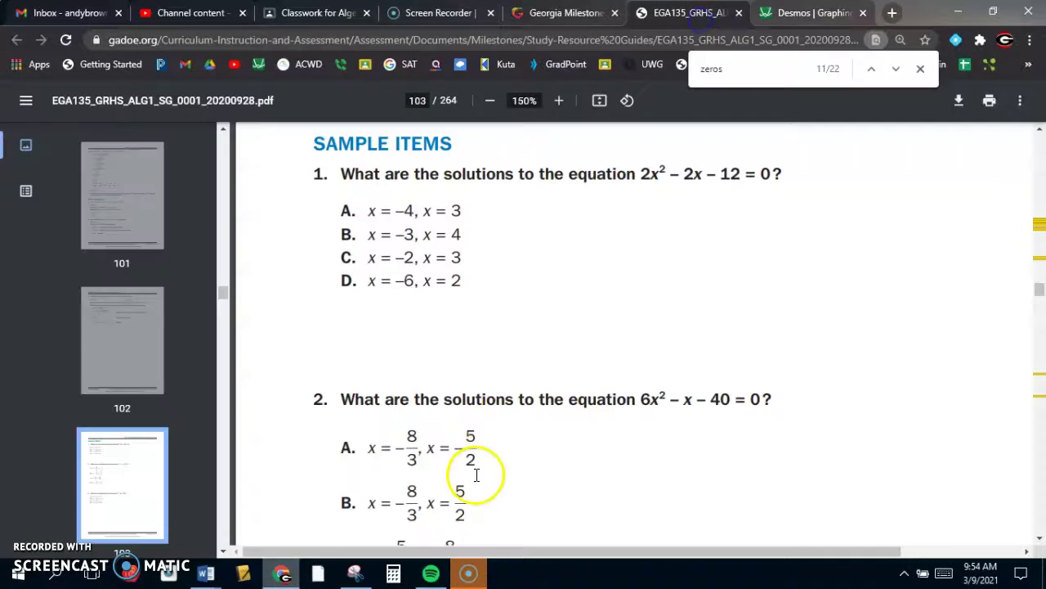
click(802, 23)
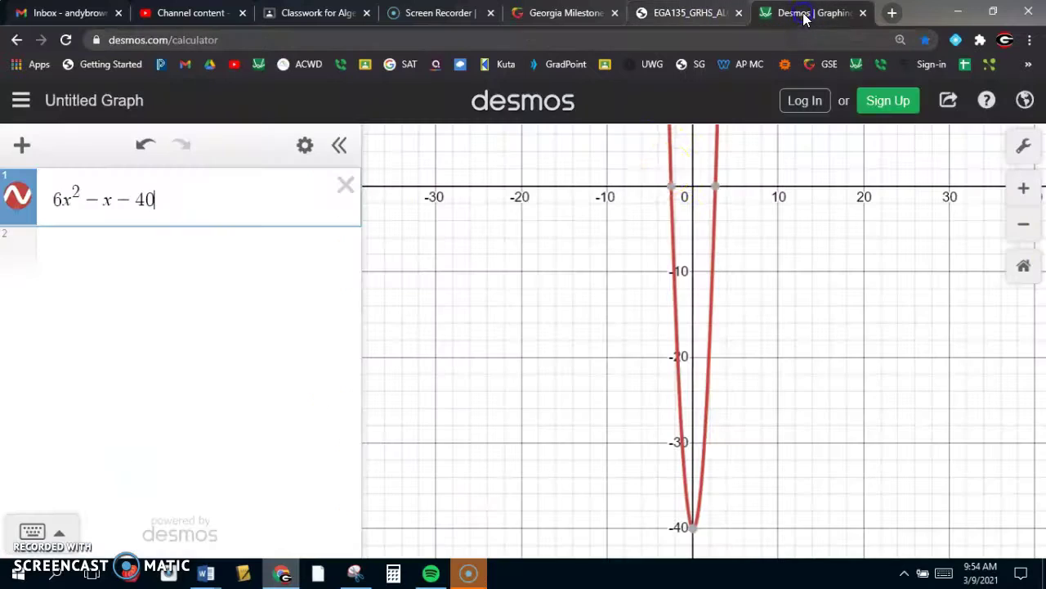
click(672, 186)
click(716, 189)
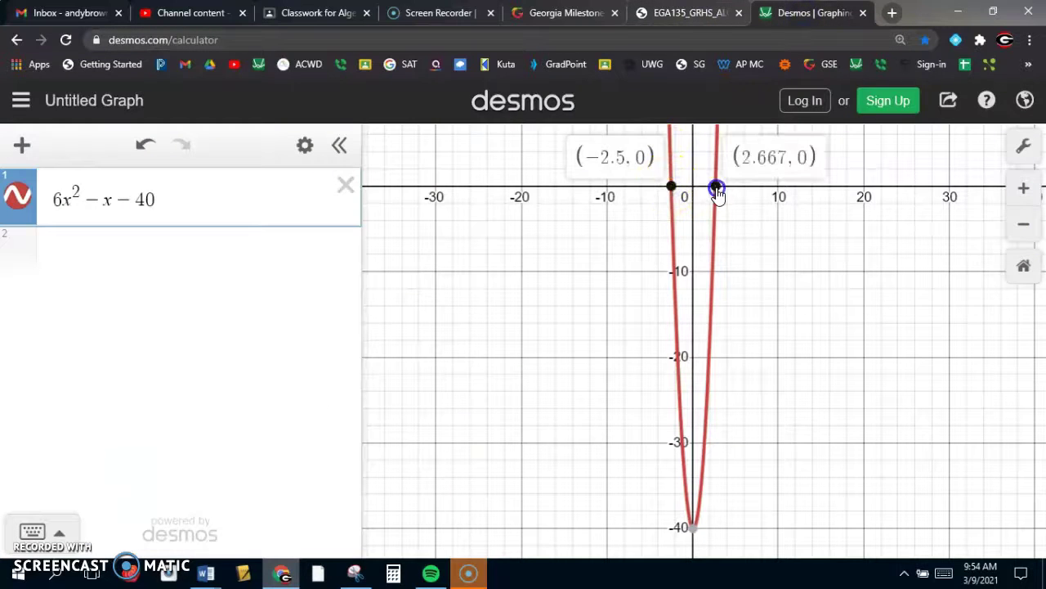
click(691, 15)
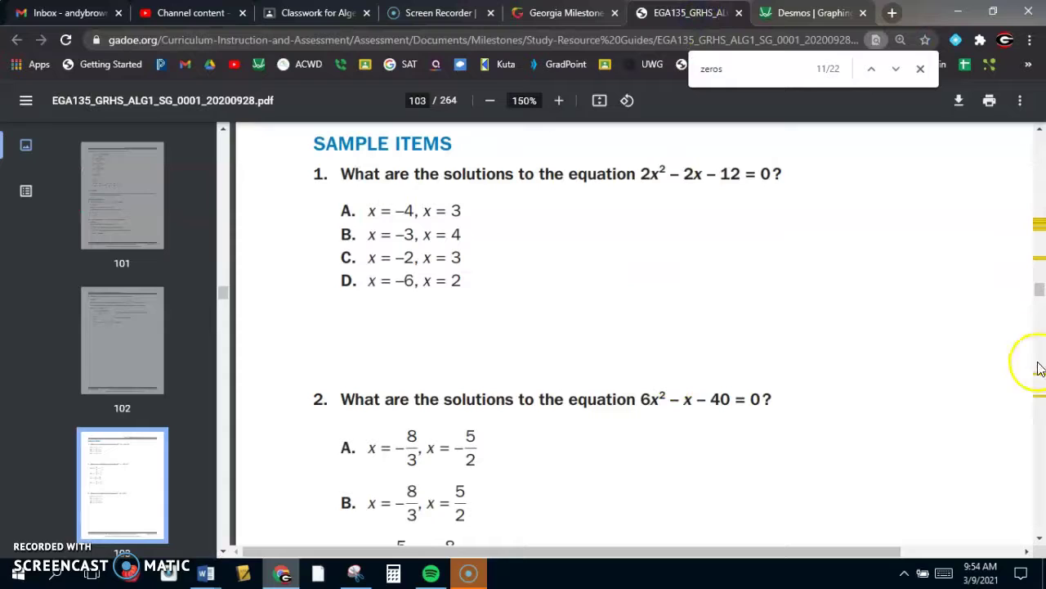
click(1040, 539)
drag(1041, 542, 1041, 545)
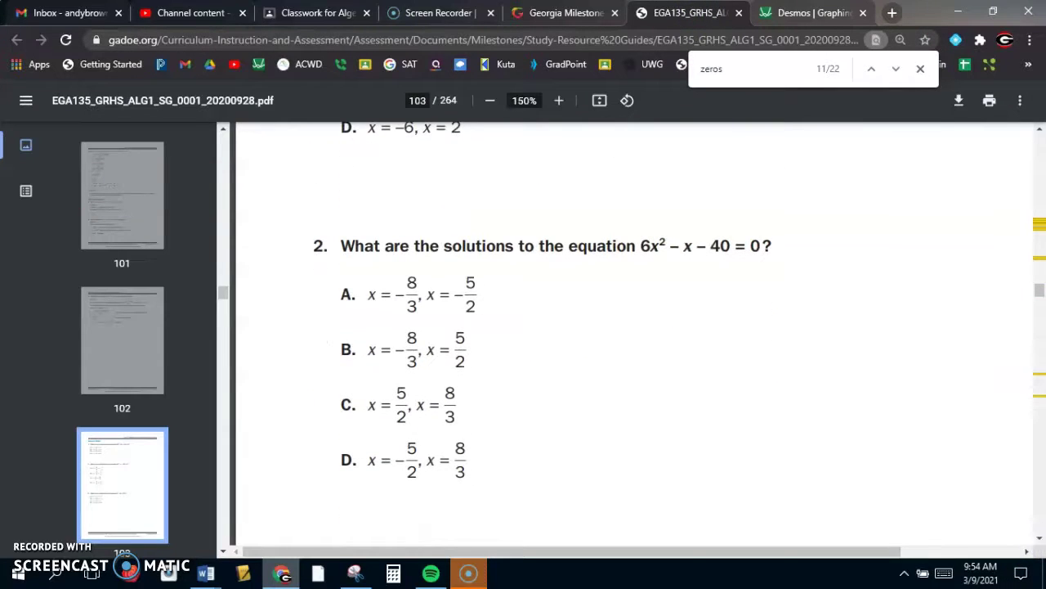
Step: Recheck the labelled x-intercepts in Desmos against item 2's answer choices in the study guide, returning to the graph
click(810, 12)
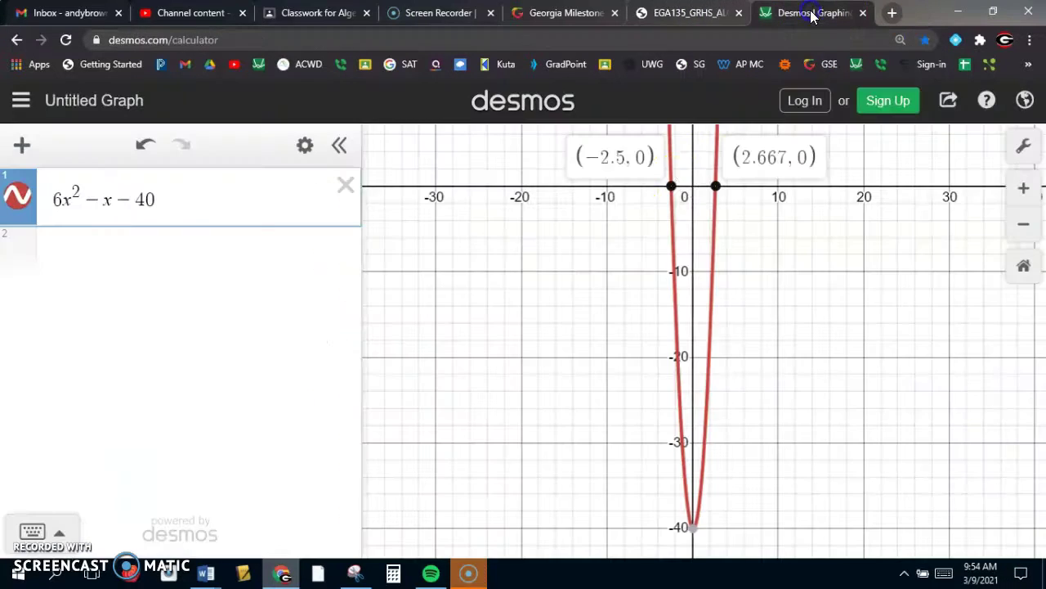
click(734, 18)
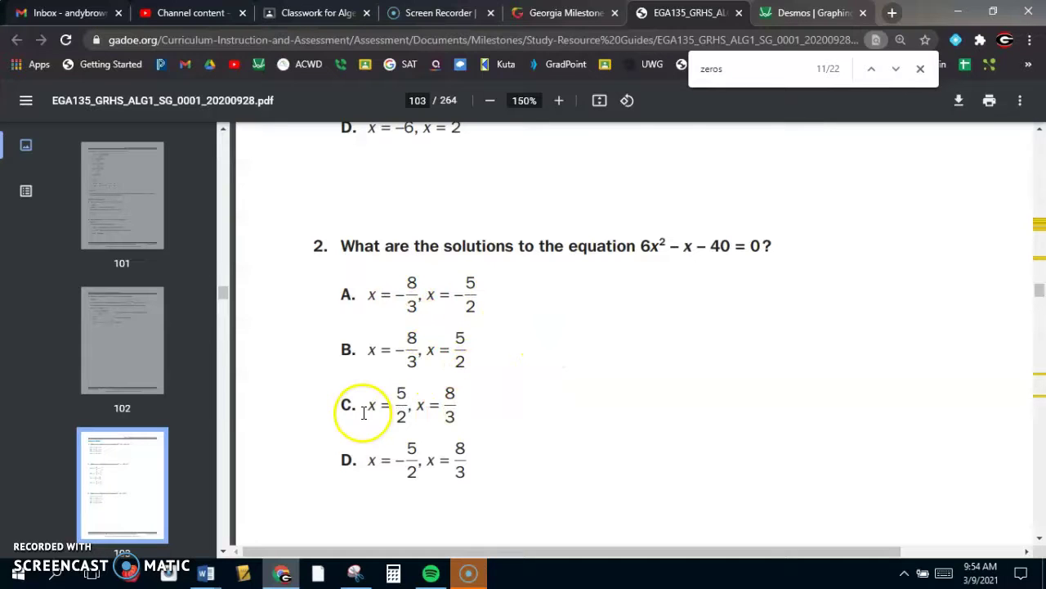
click(807, 13)
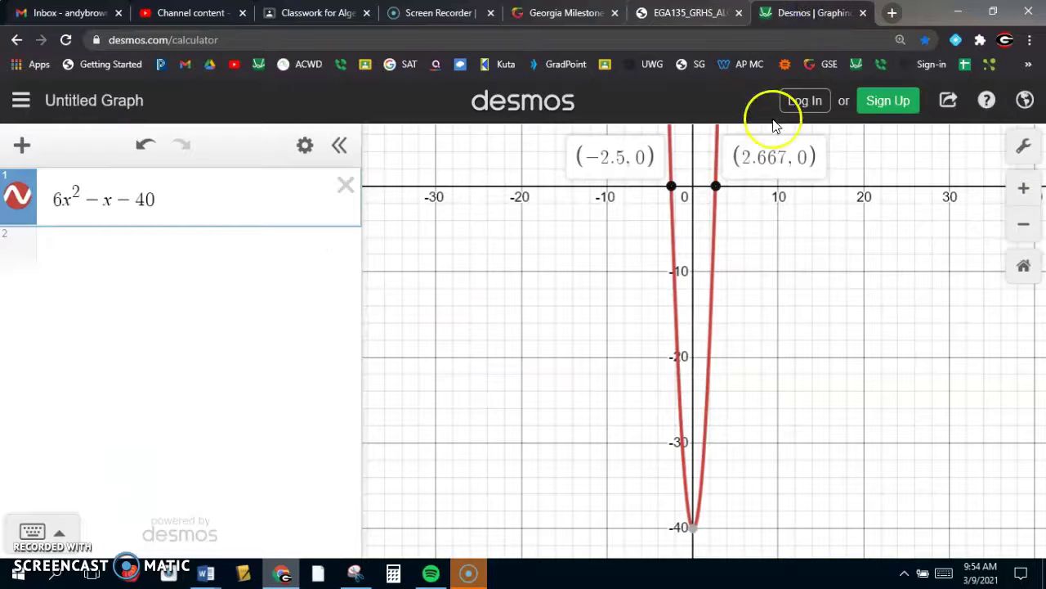
click(707, 14)
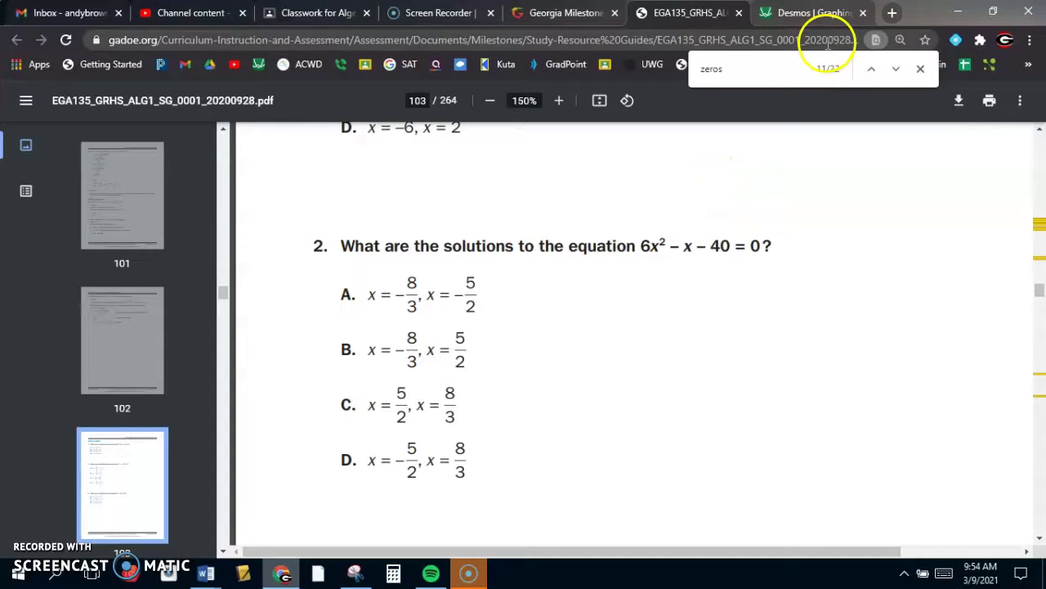
click(817, 14)
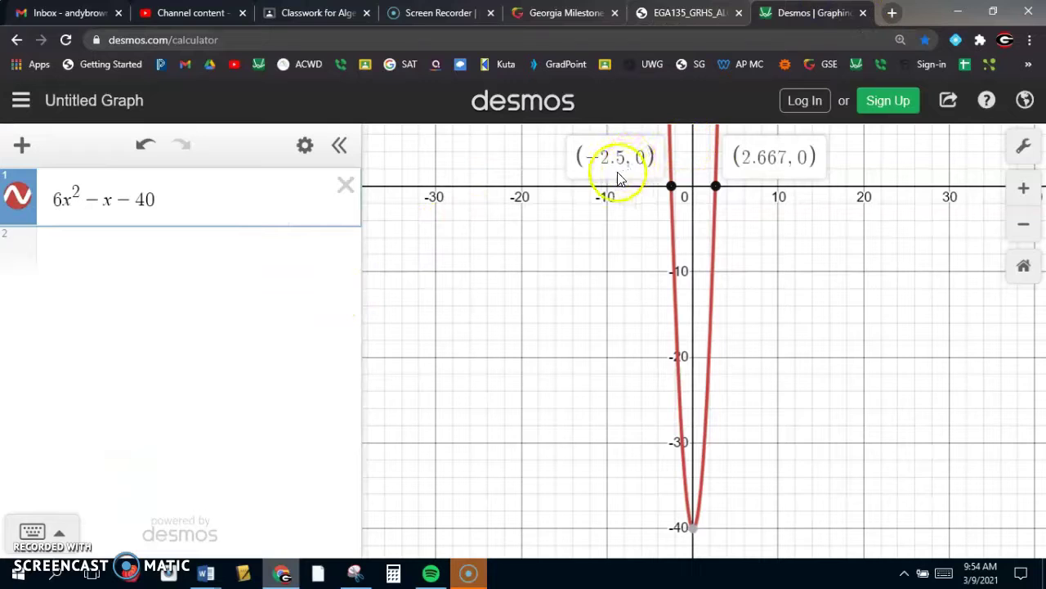
Step: Add 5/2 as a second expression below the quadratic to evaluate the fraction as a decimal
click(221, 206)
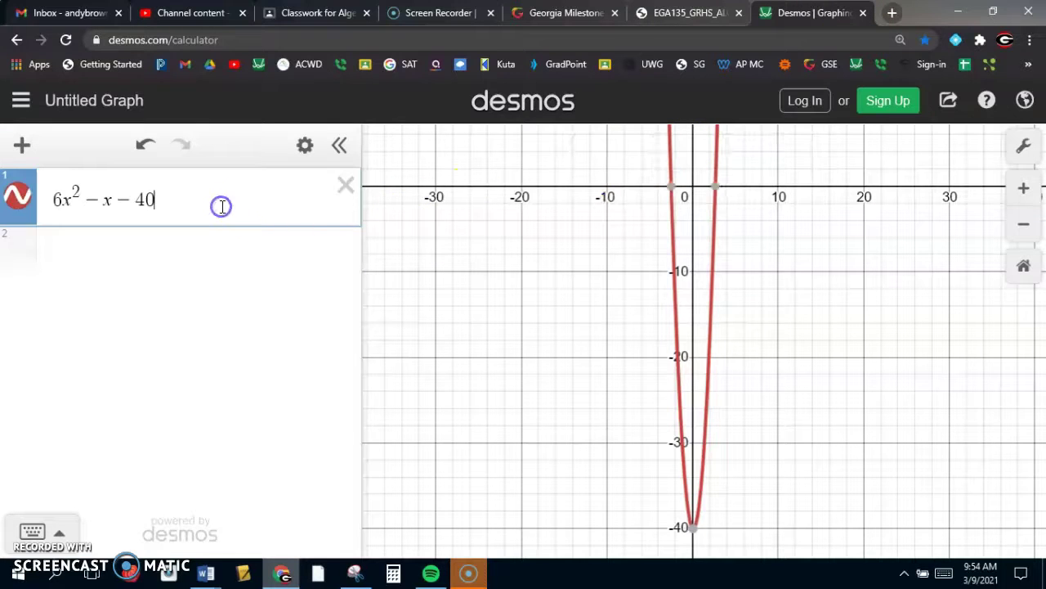
text(\)
key(BackSpace)
key(Return)
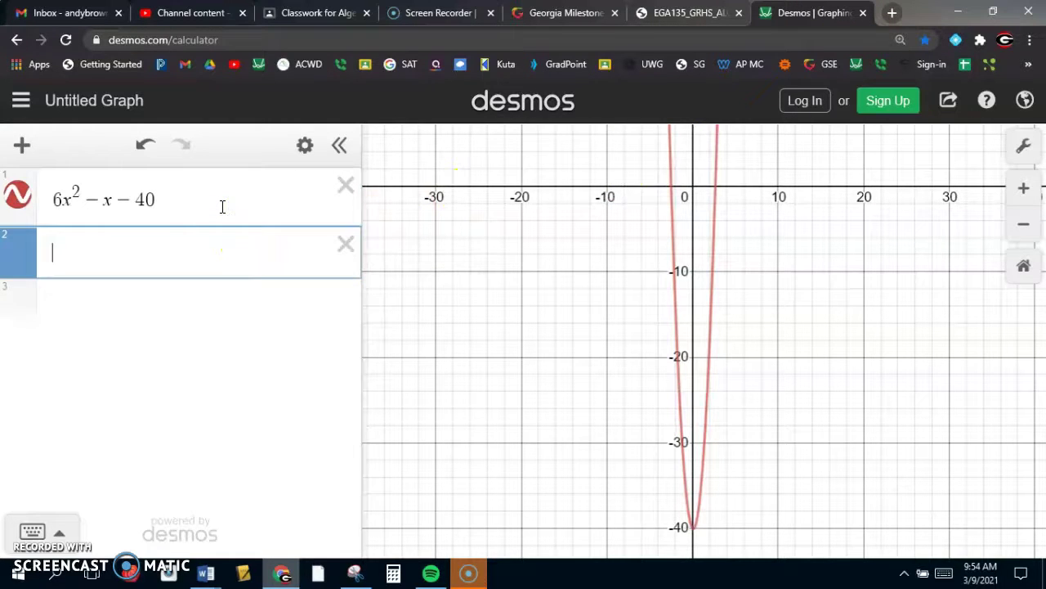
text(5/2)
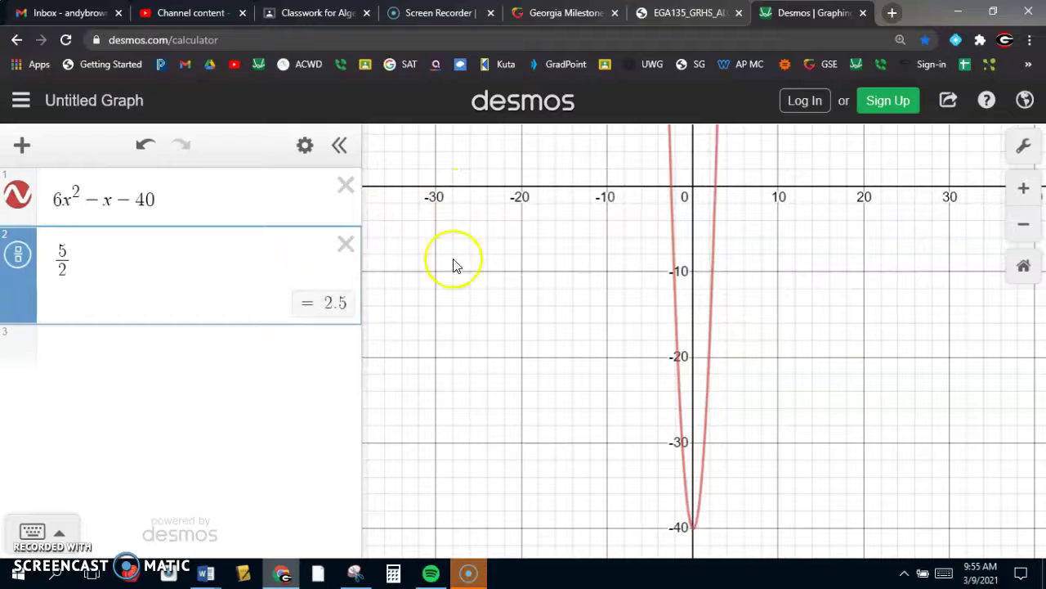
Step: Redisplay both x-intercept coordinates on the parabola and highlight the −5/2 solution in choice D of item 2 in the study guide
click(671, 188)
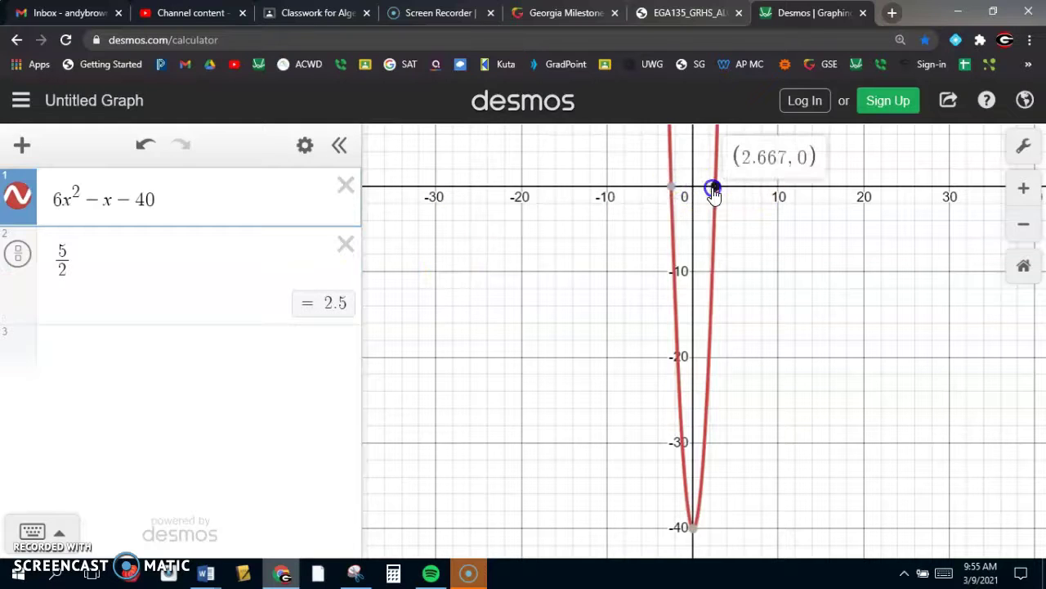
click(673, 188)
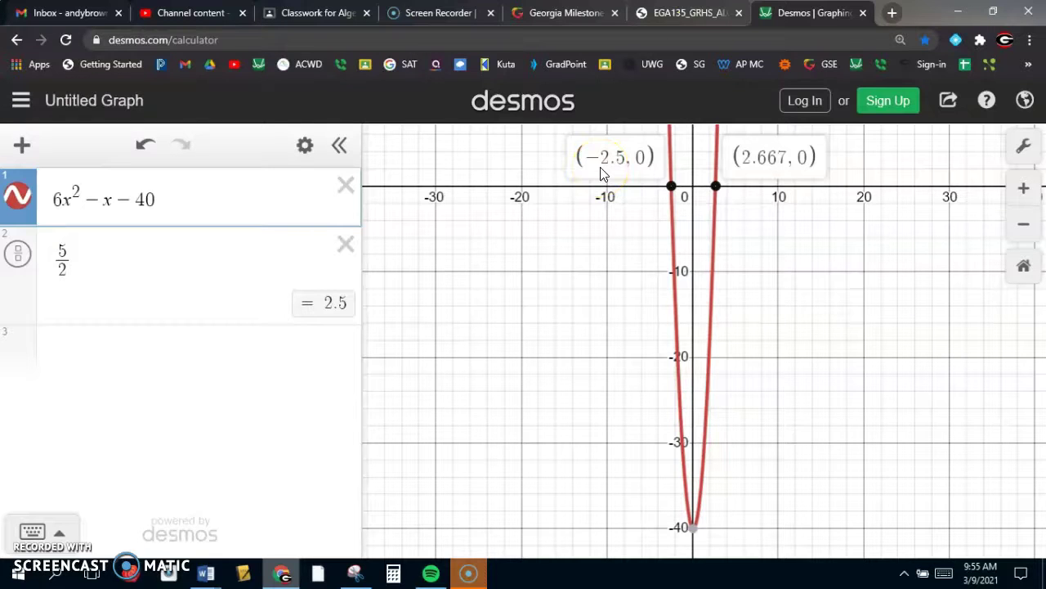
click(708, 13)
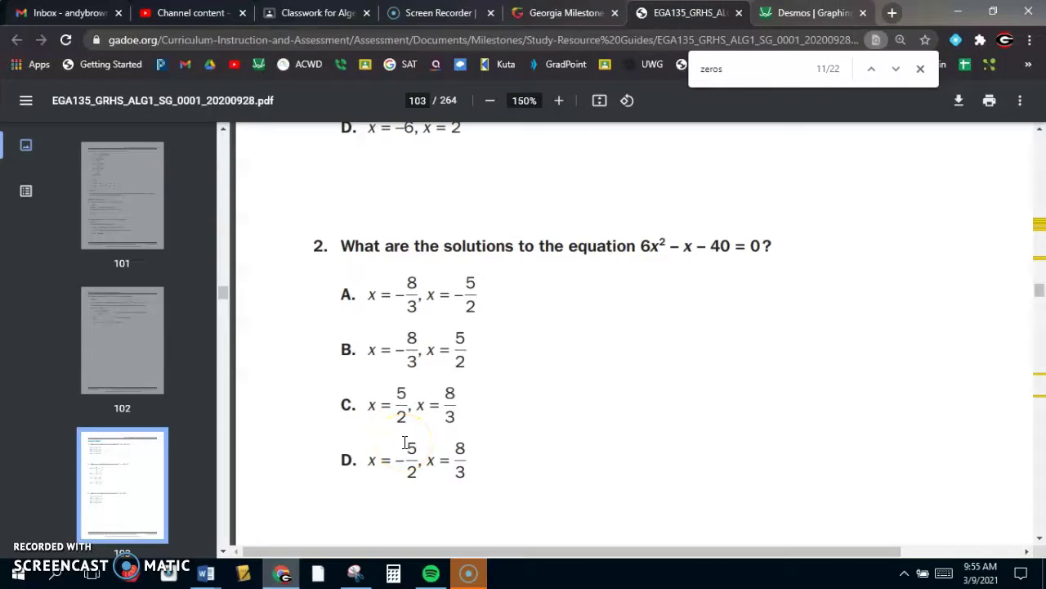
click(440, 506)
drag(438, 504, 391, 457)
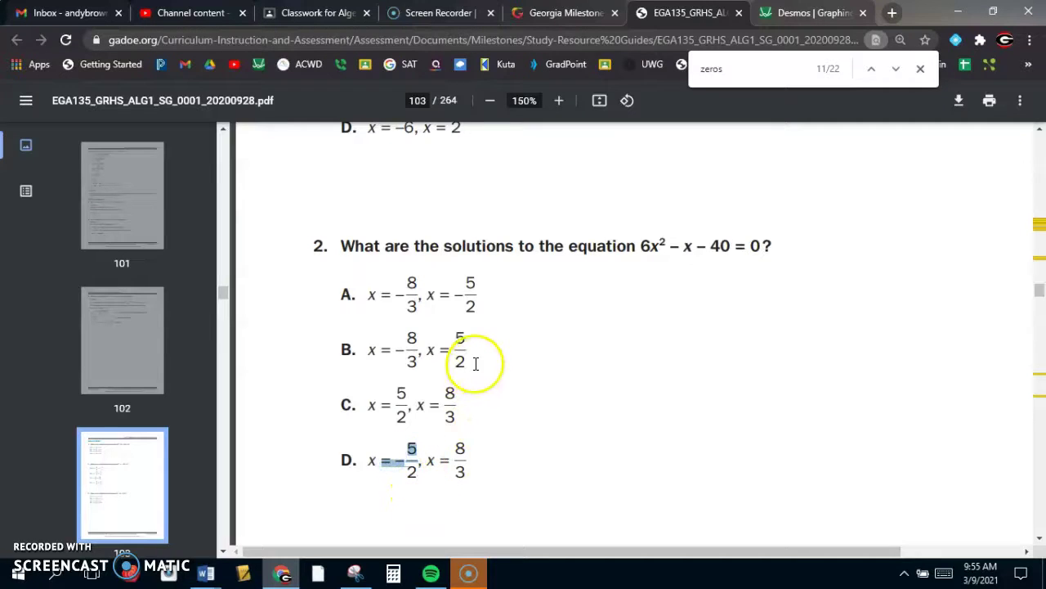